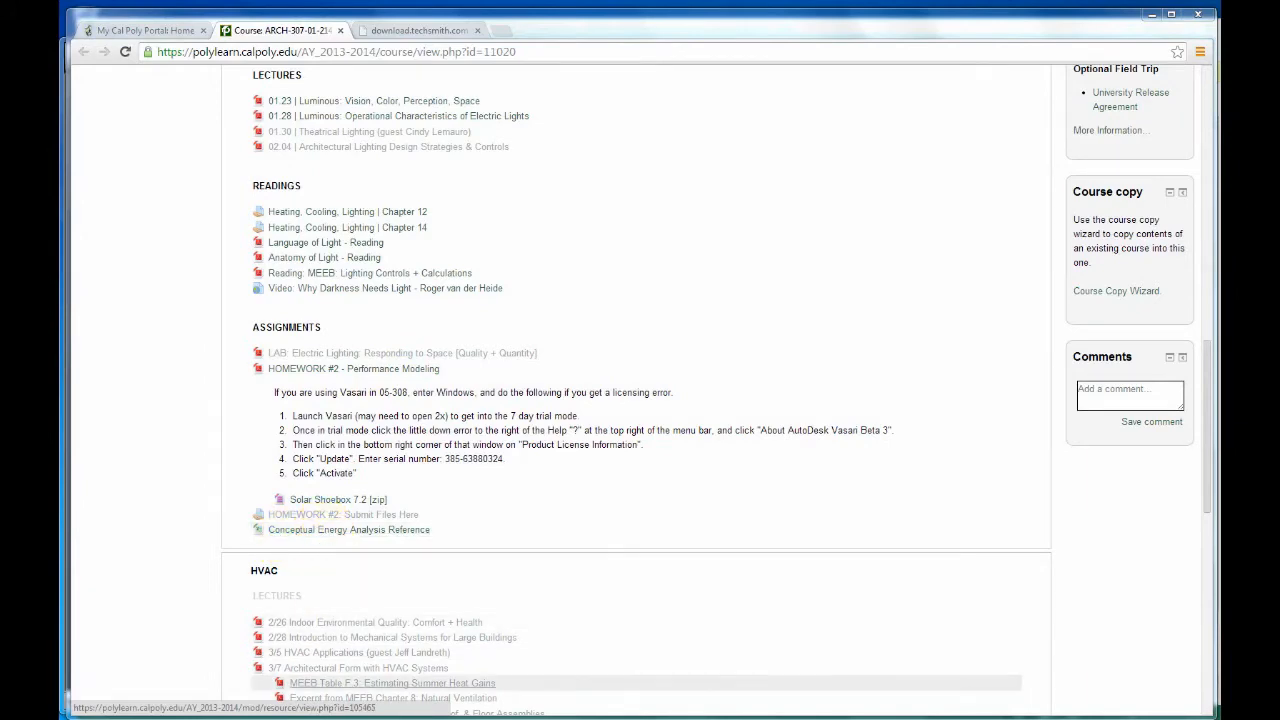
Switch from the course page and the construction values spreadsheet to Autodesk Vasari, and view its product license information
left_click(312, 718)
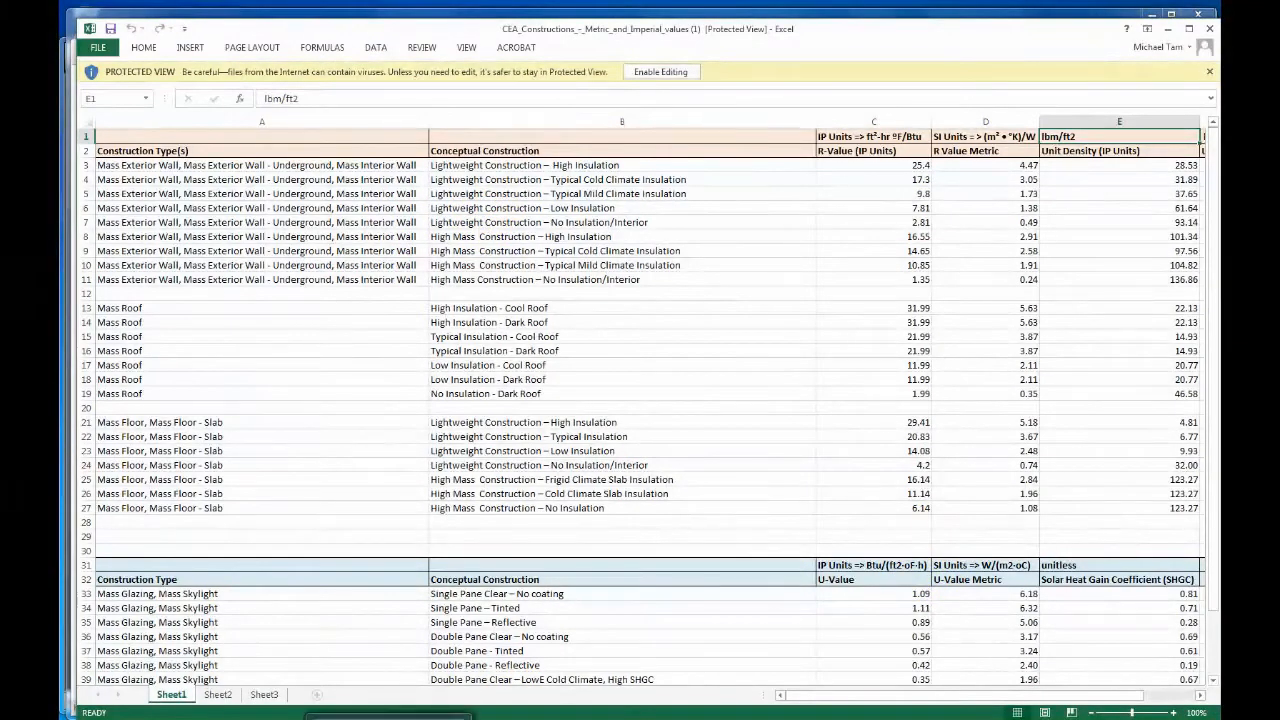
key("alt+Tab")
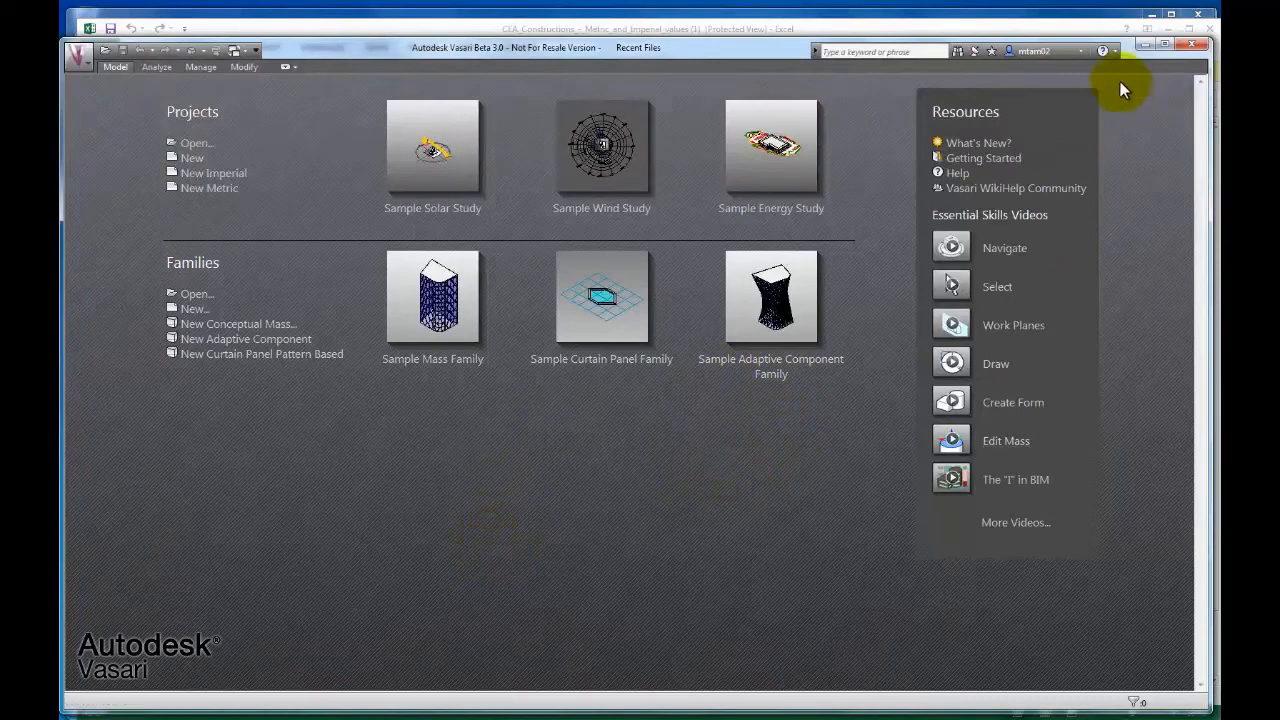
left_click(1116, 50)
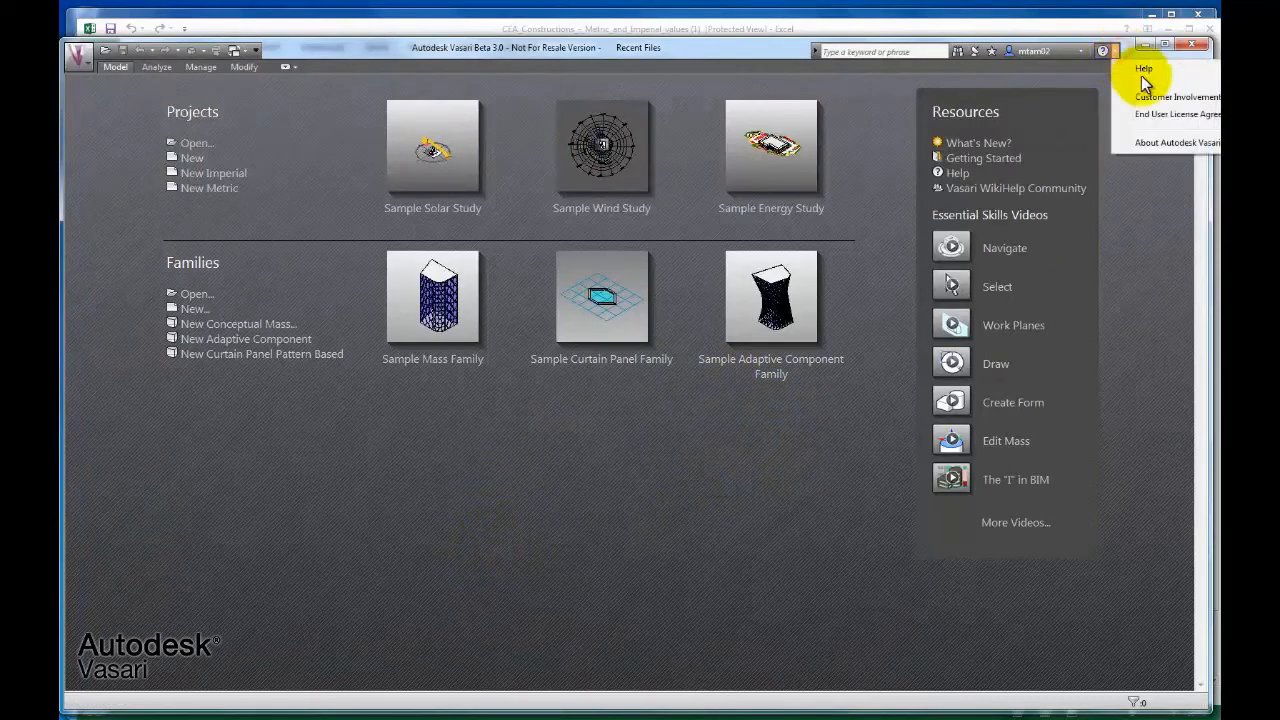
left_click(1148, 145)
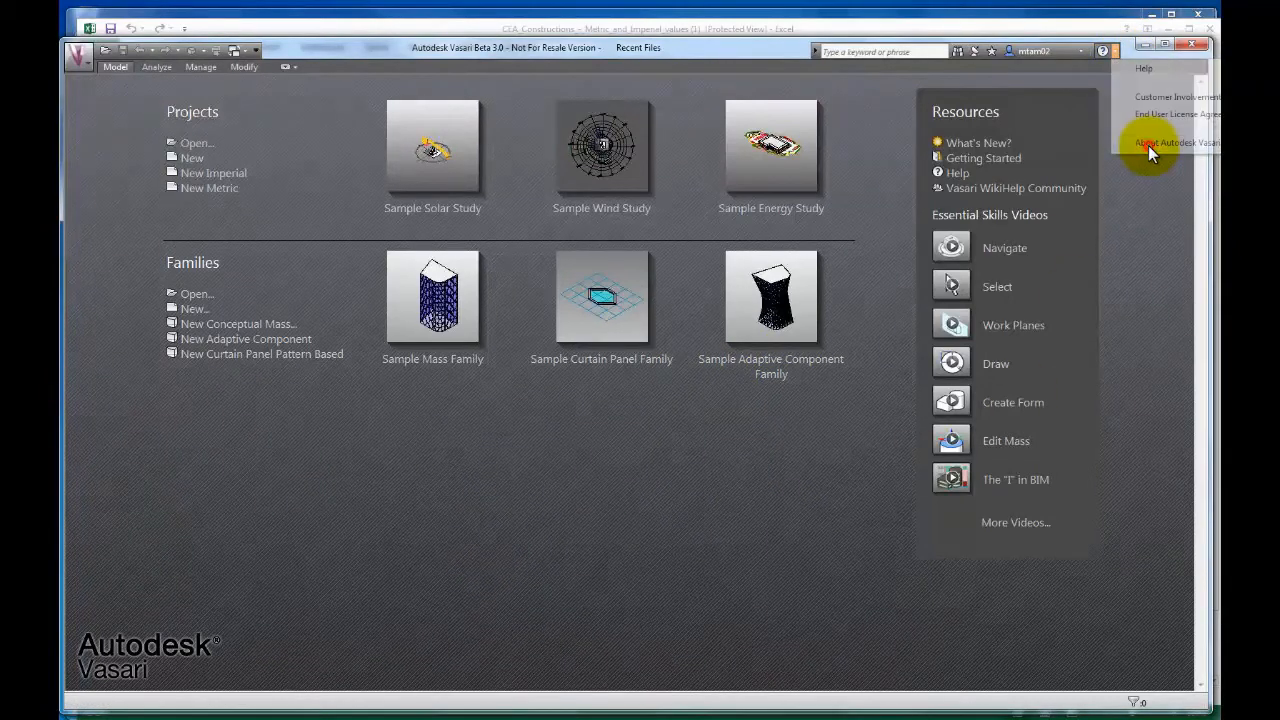
left_click(794, 556)
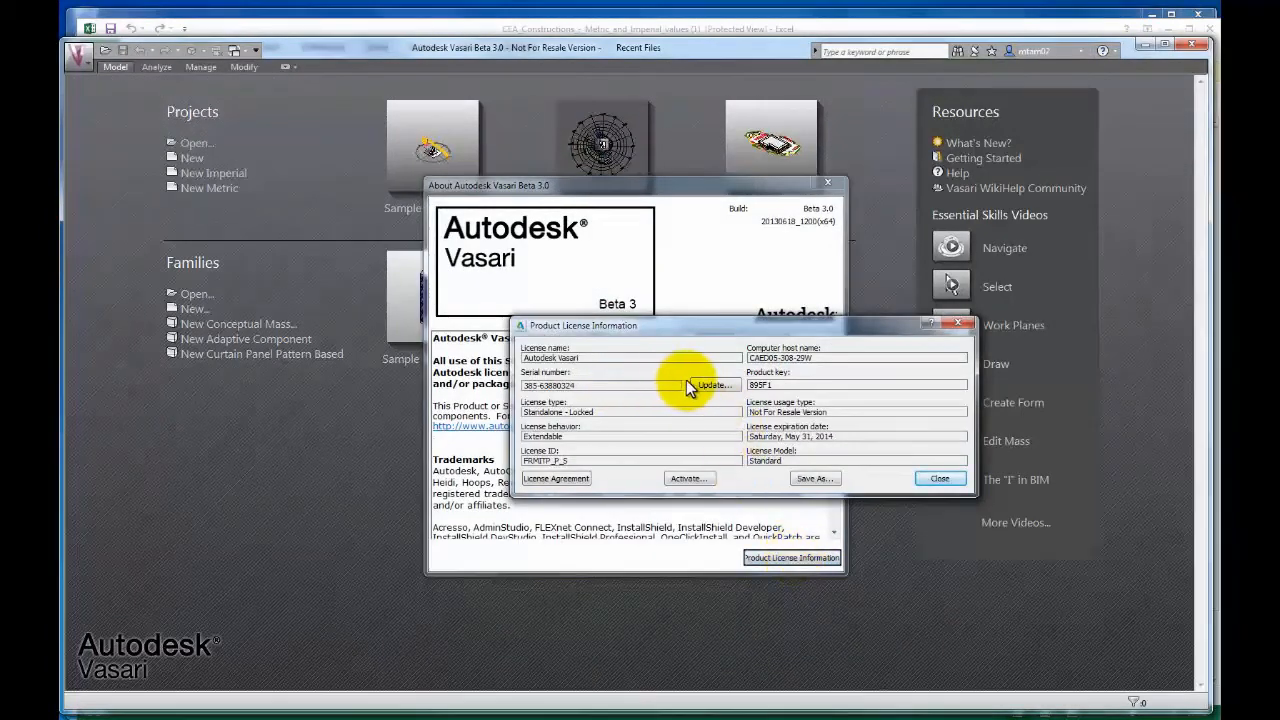
Compare the serial number update form with the course page instructions, then close the license and About dialogs without updating anything
left_click(712, 385)
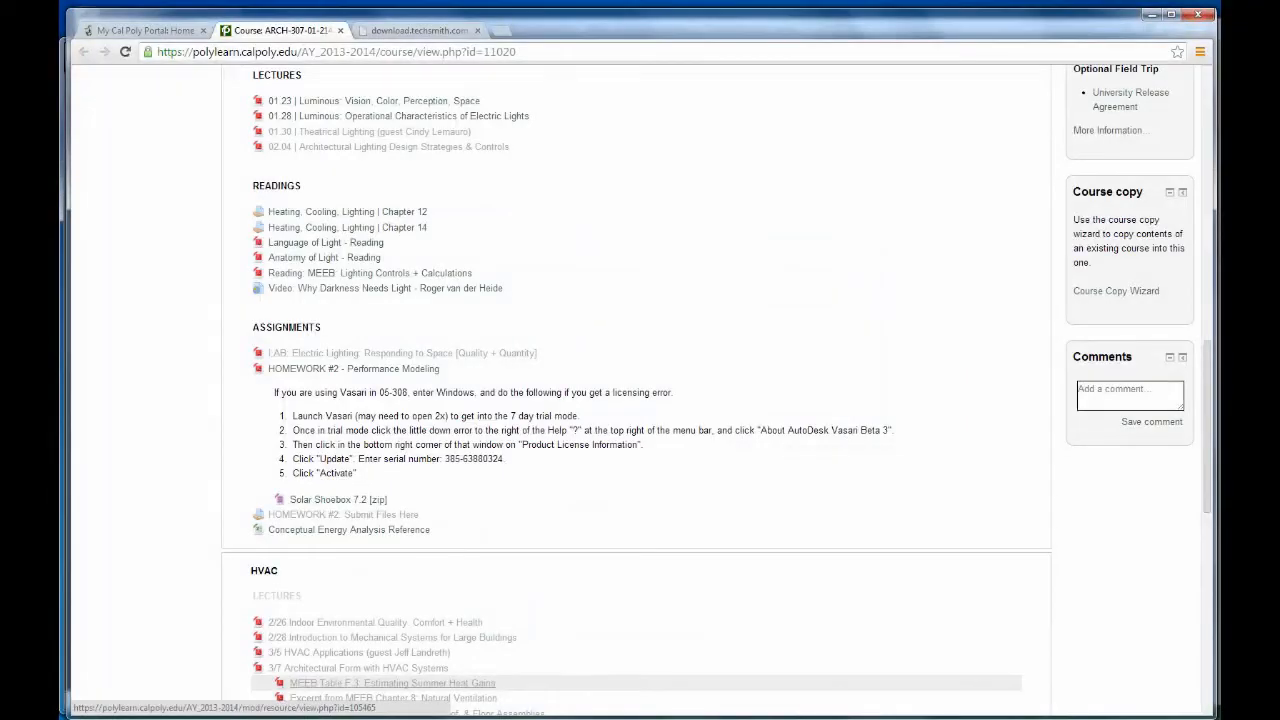
key("alt+Tab")
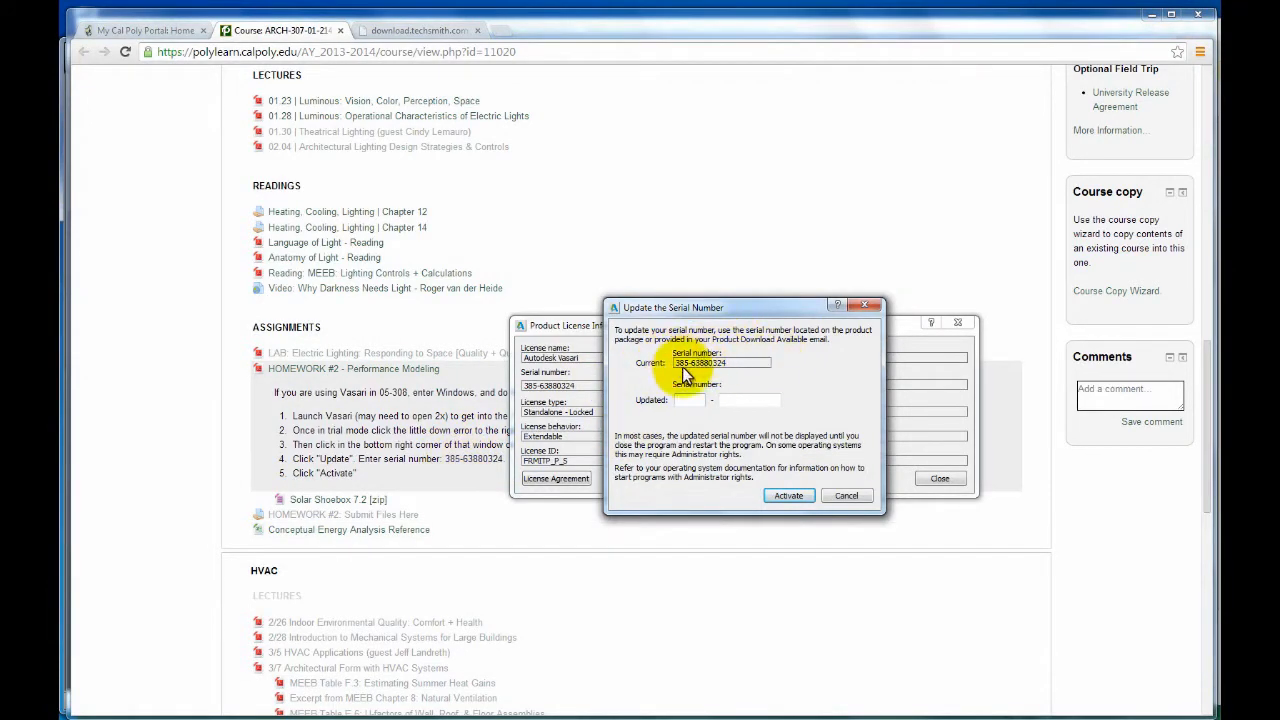
left_click(845, 496)
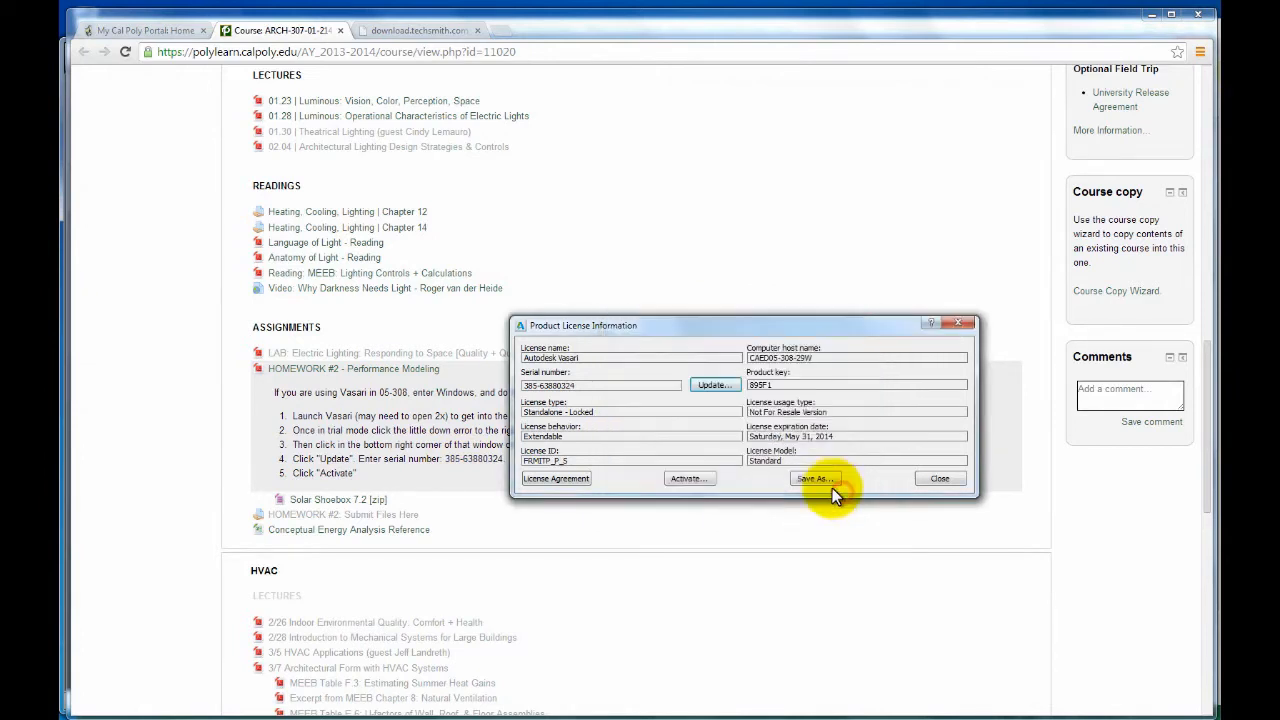
left_click(952, 479)
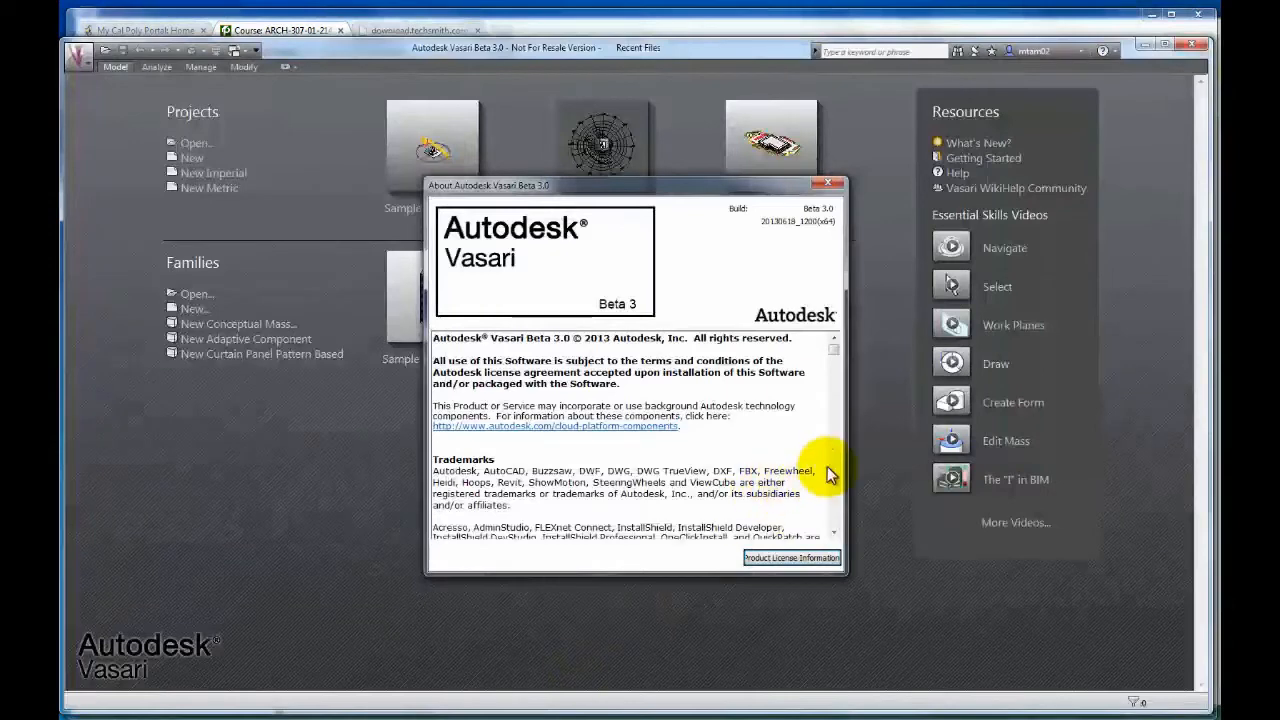
left_click(833, 182)
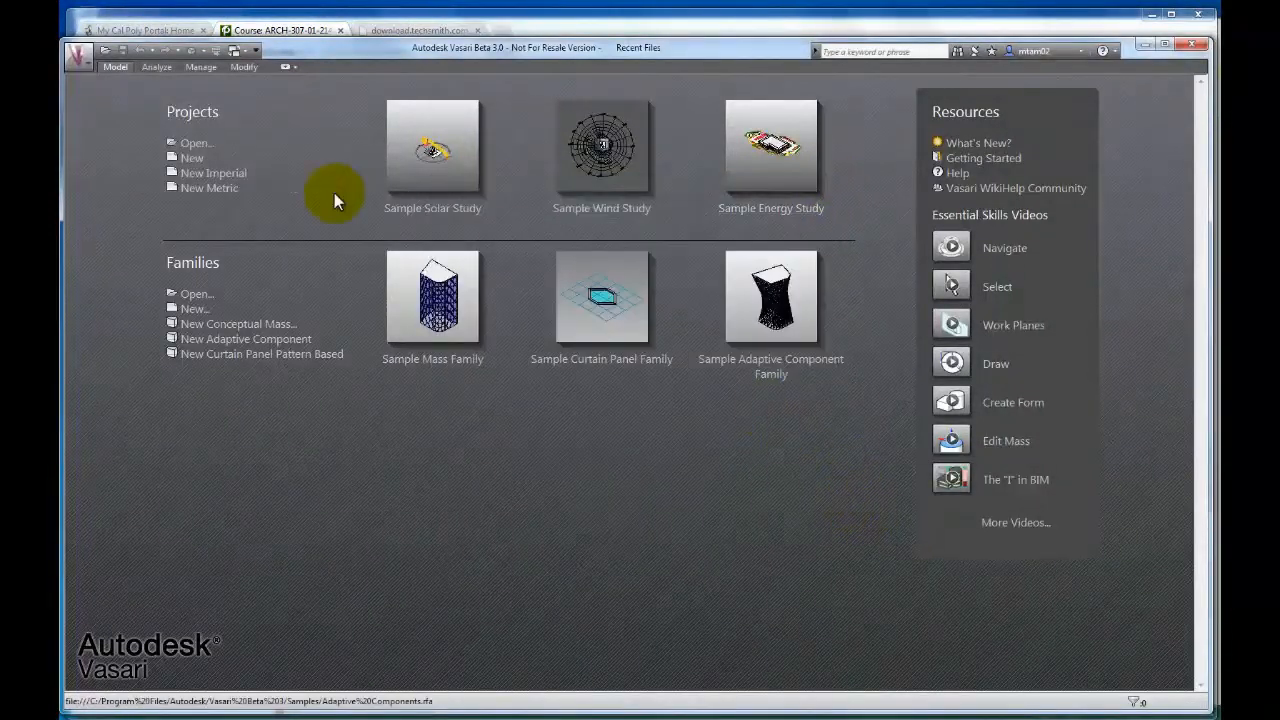
Create a new project
left_click(79, 60)
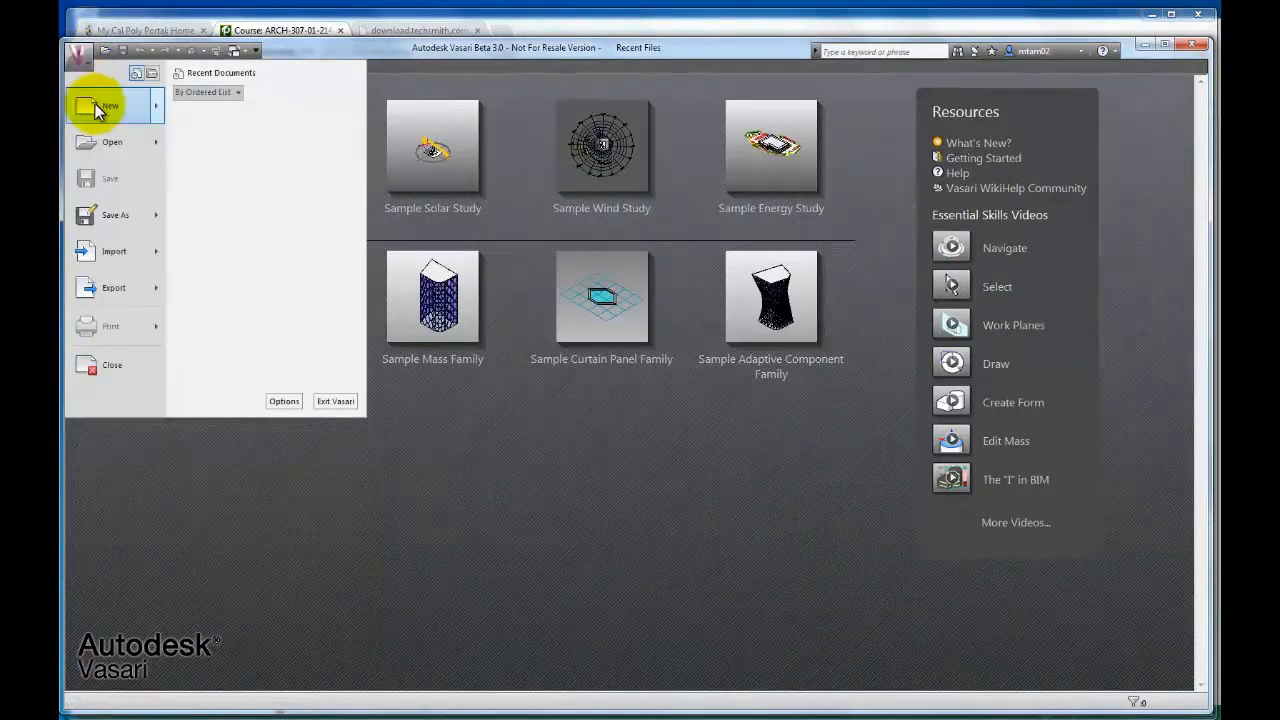
left_click(95, 104)
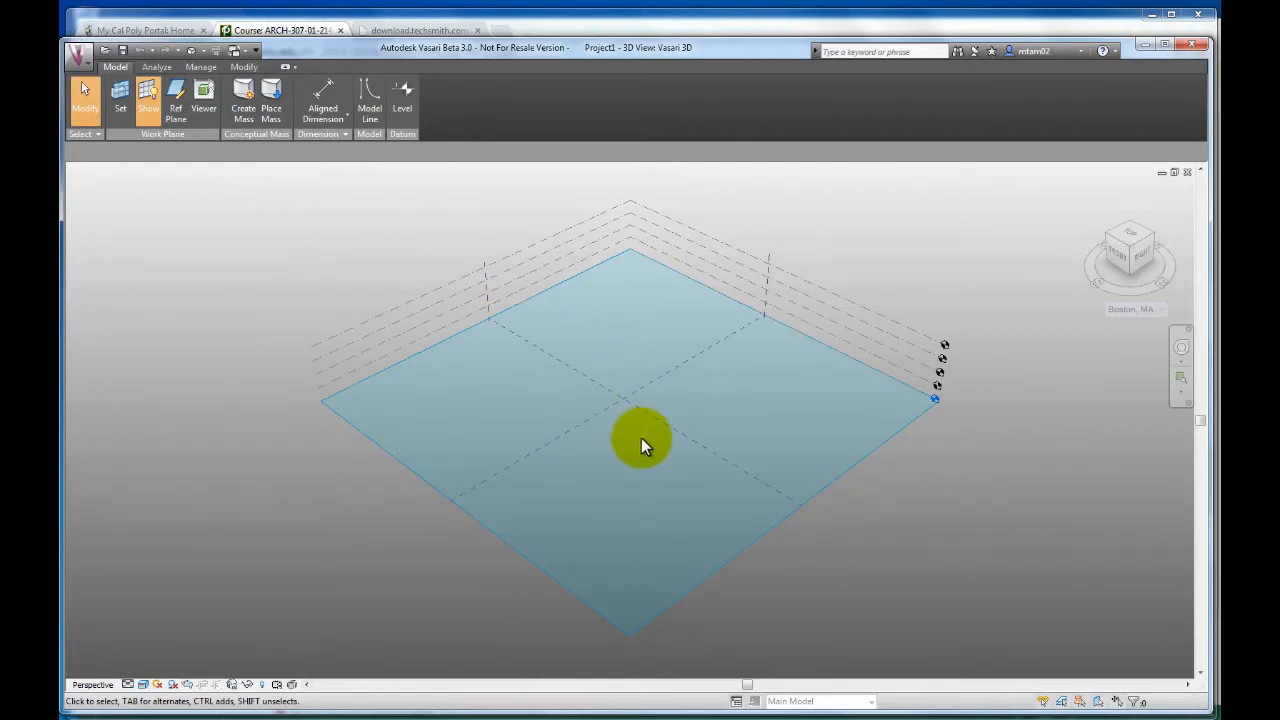
Start a conceptual mass and sketch a rectangle about 127 ft long on Level 1, across one of the dashed centre lines
scroll(620, 458, "up", 2)
middle_click_drag(612, 467, 620, 431)
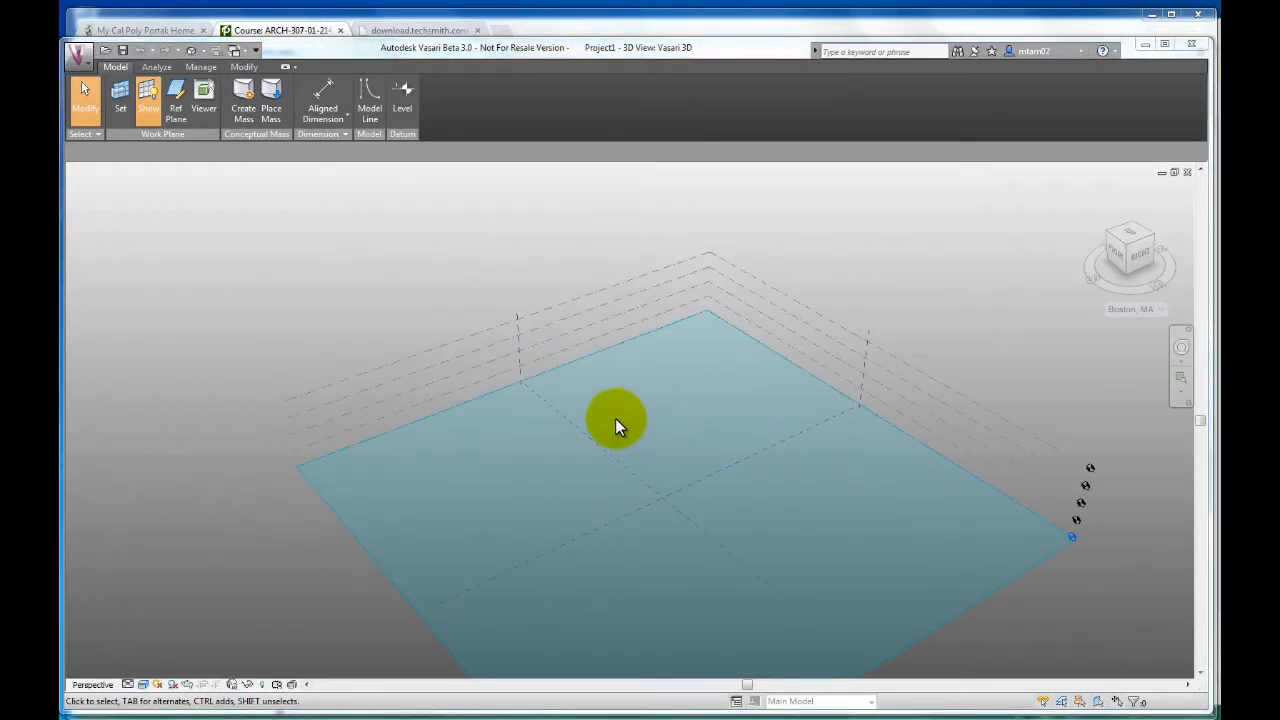
left_click(243, 100)
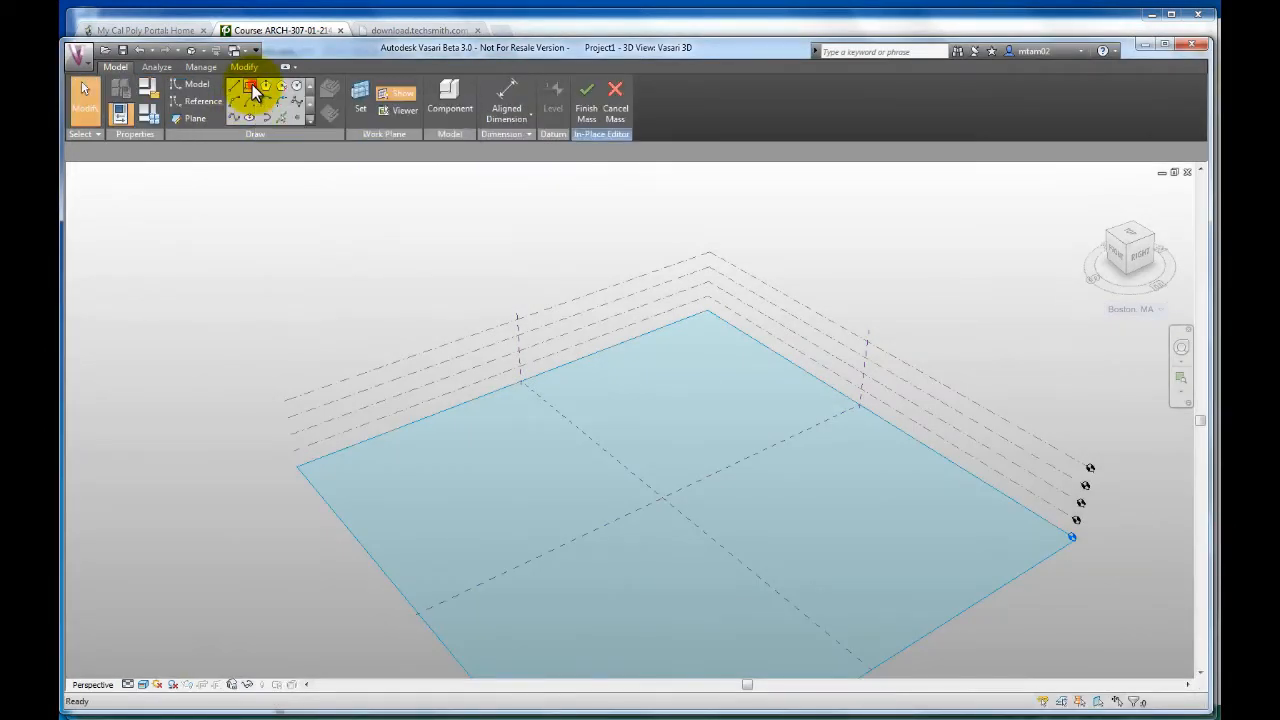
left_click(251, 88)
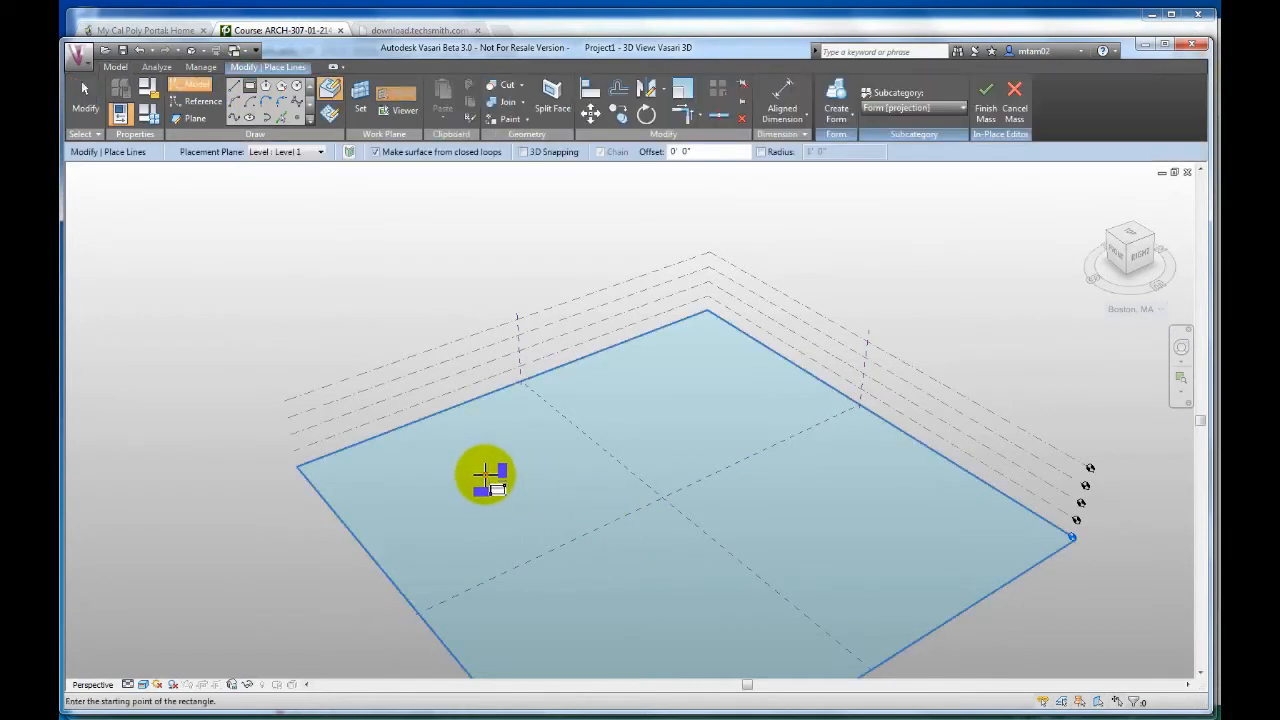
left_click(486, 472)
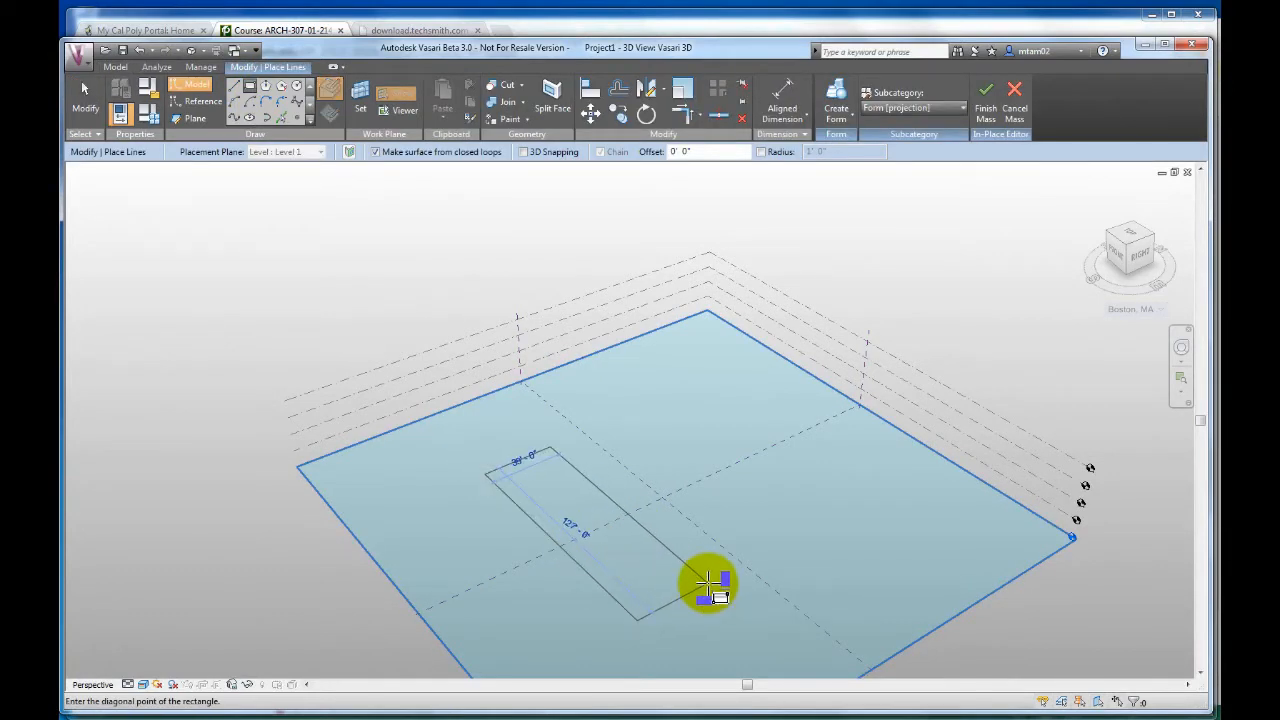
left_click(710, 582)
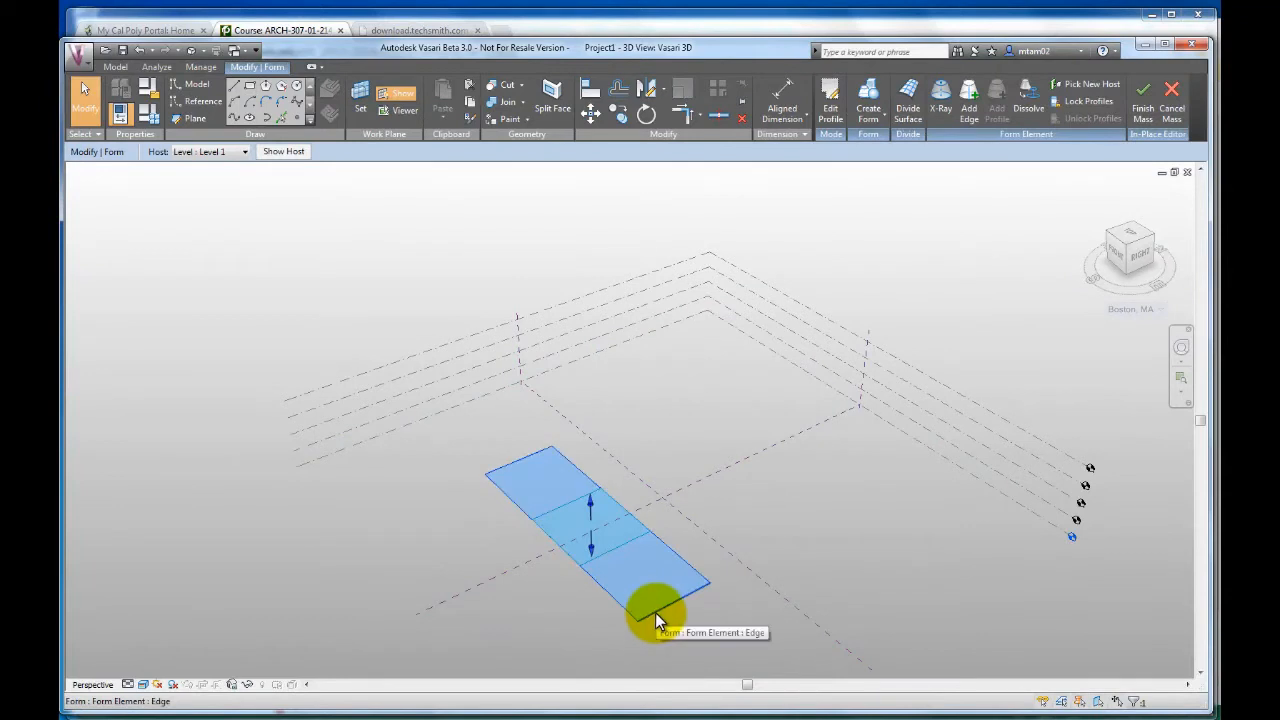
Set the length of the rectangular surface to 120 ft
left_click(655, 614)
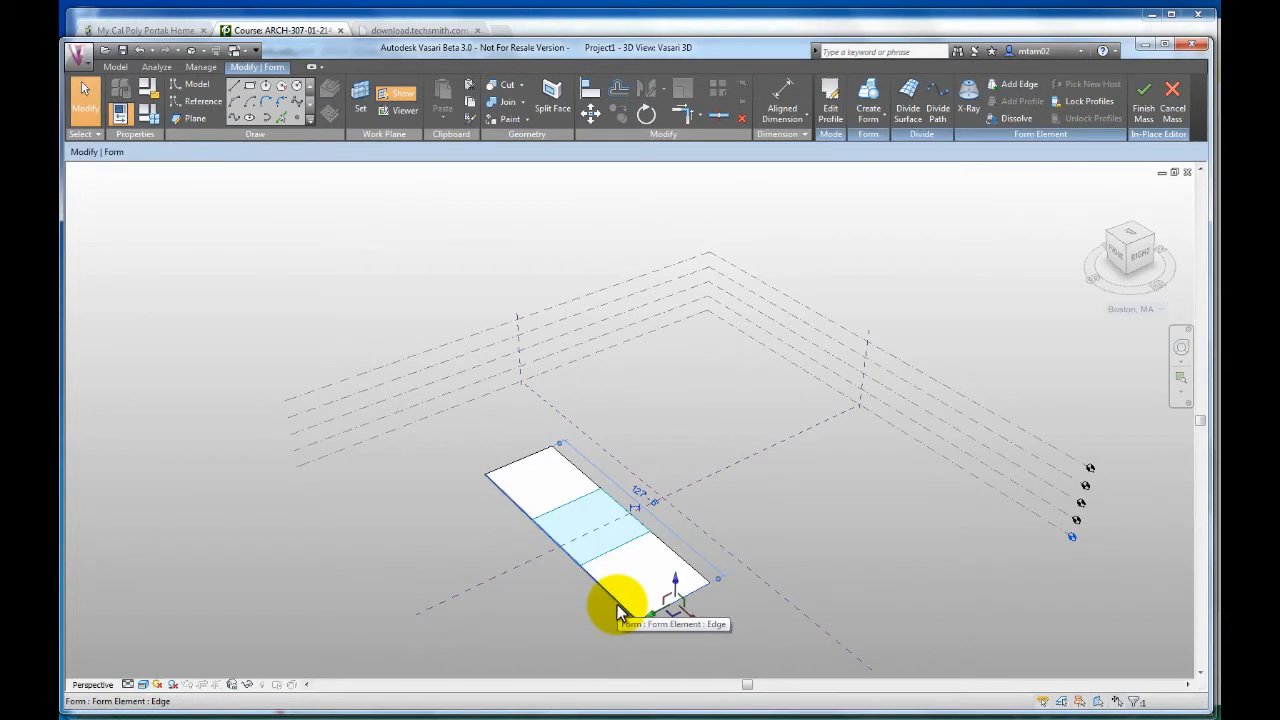
key("Tab")
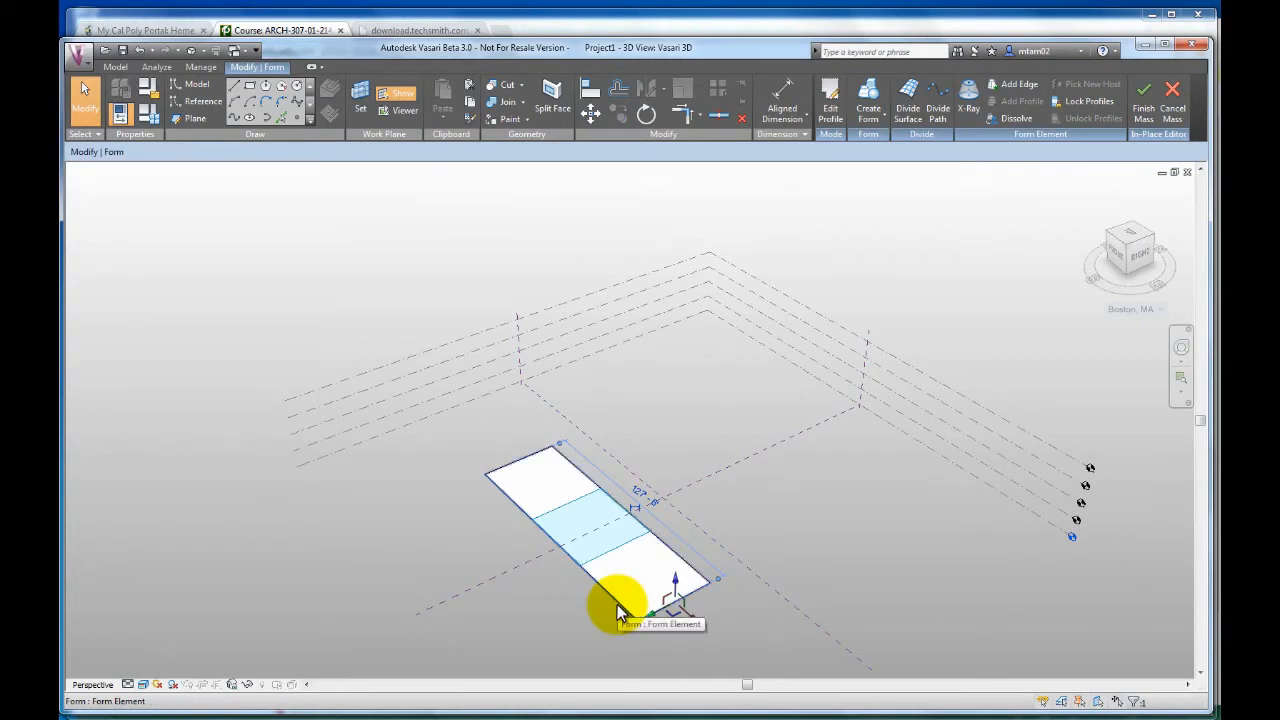
left_click(507, 463)
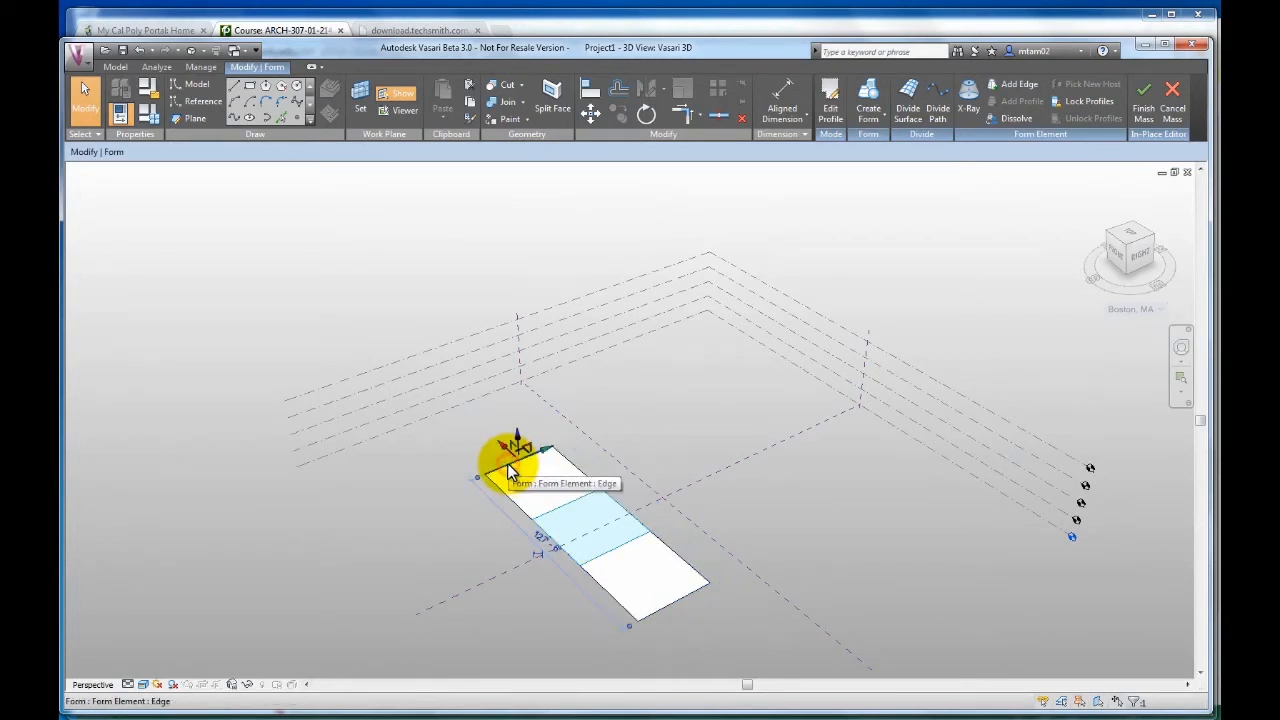
left_click(538, 543)
key("BackSpace")
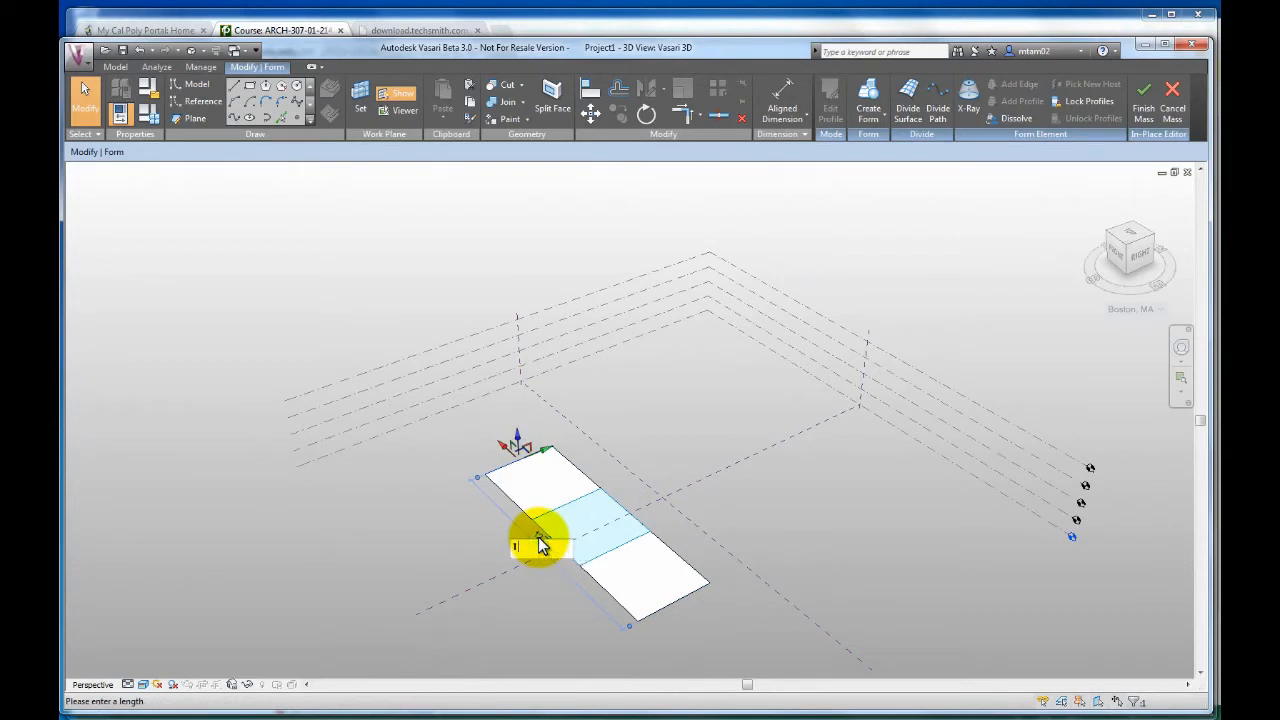
type("120")
key("Return")
left_click(455, 532)
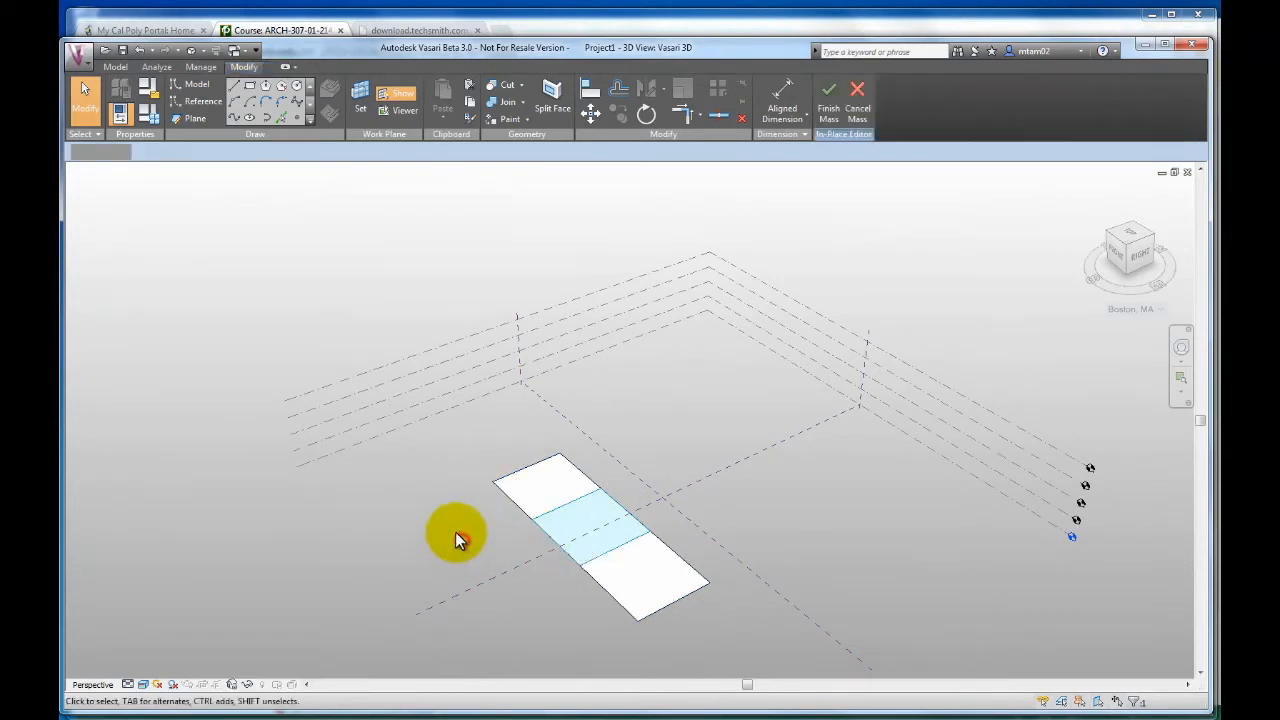
Pull the rectangular surface up into a box with a height of 20 ft and finish the mass
left_click(601, 545)
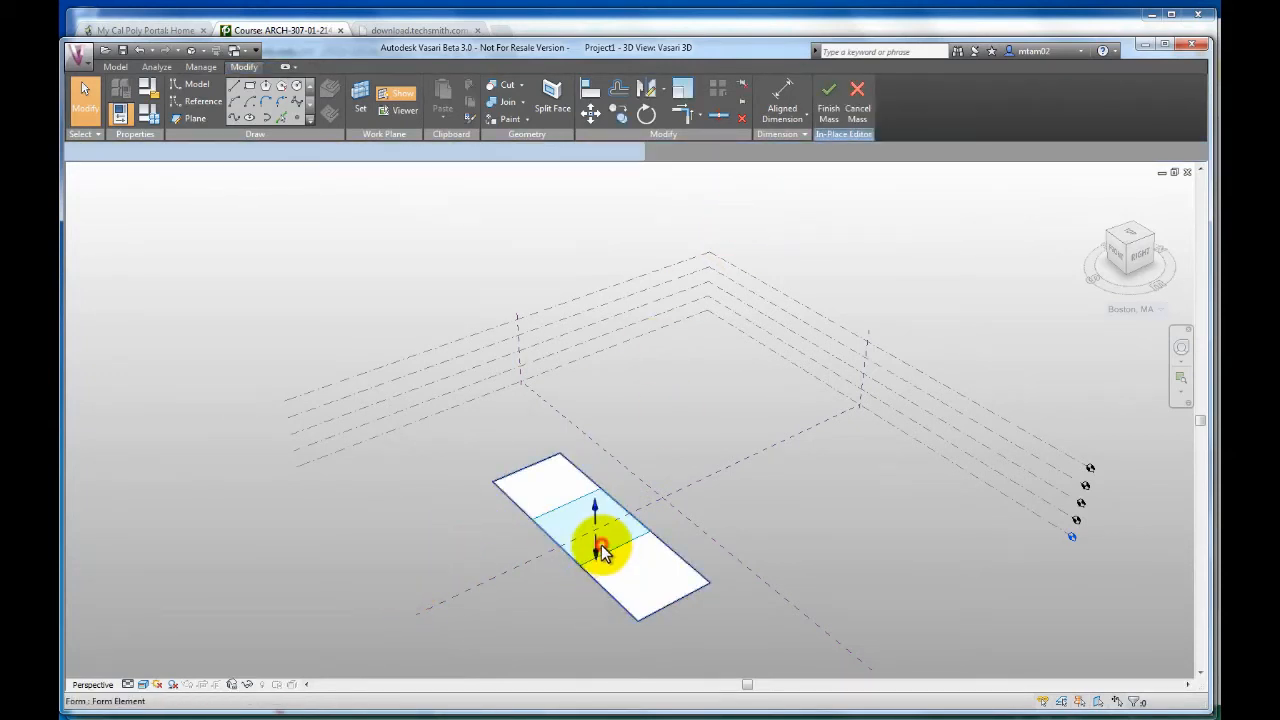
left_click_drag(595, 510, 590, 460)
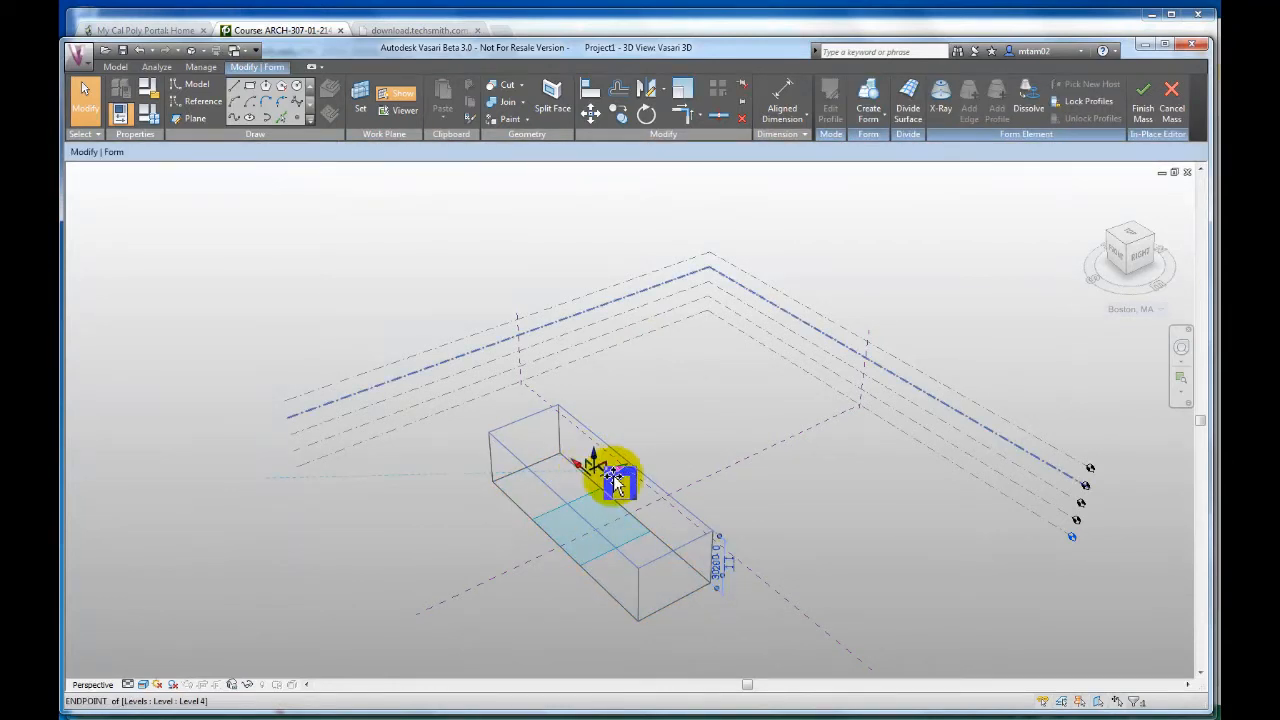
left_click(715, 568)
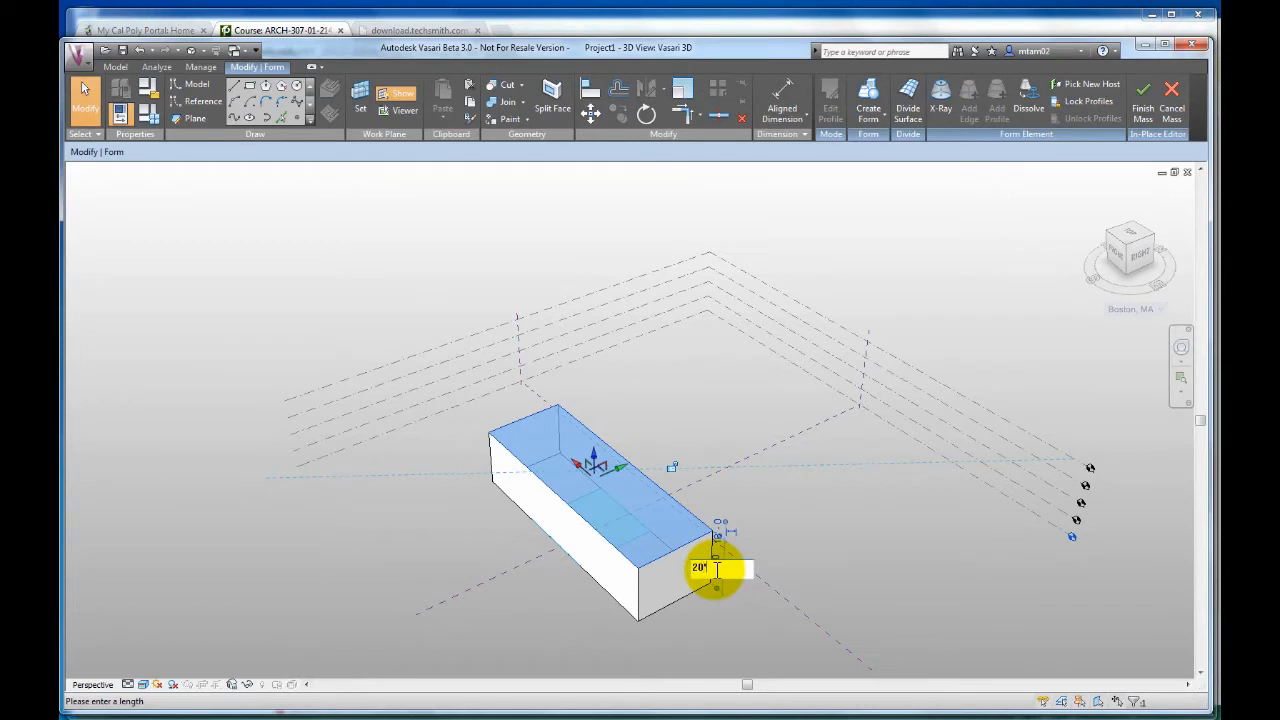
type("20'")
key("Return")
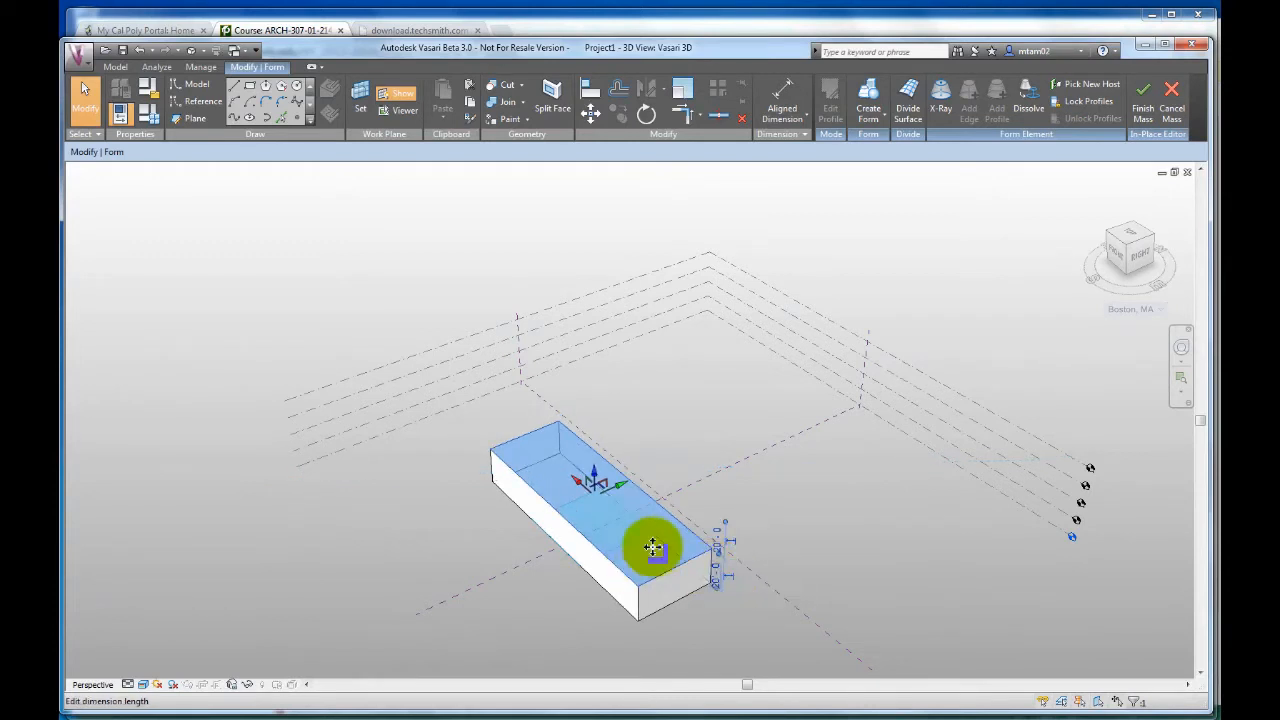
left_click(655, 408)
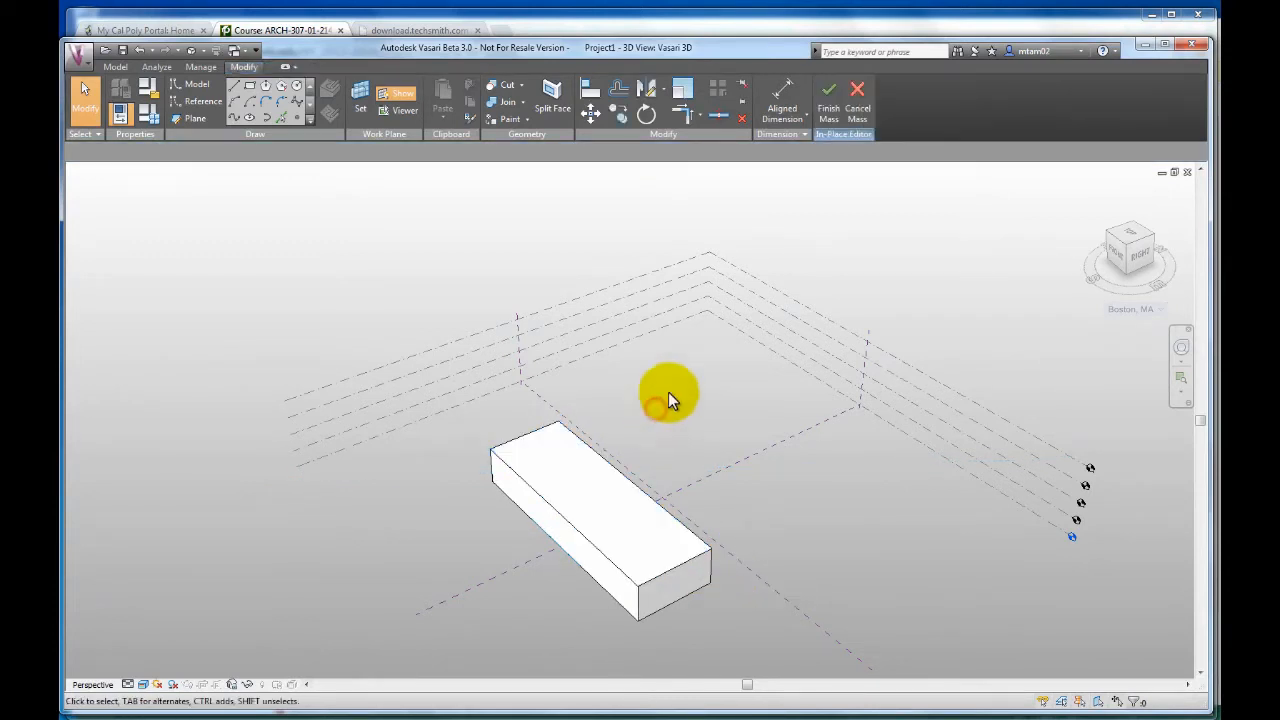
left_click(829, 116)
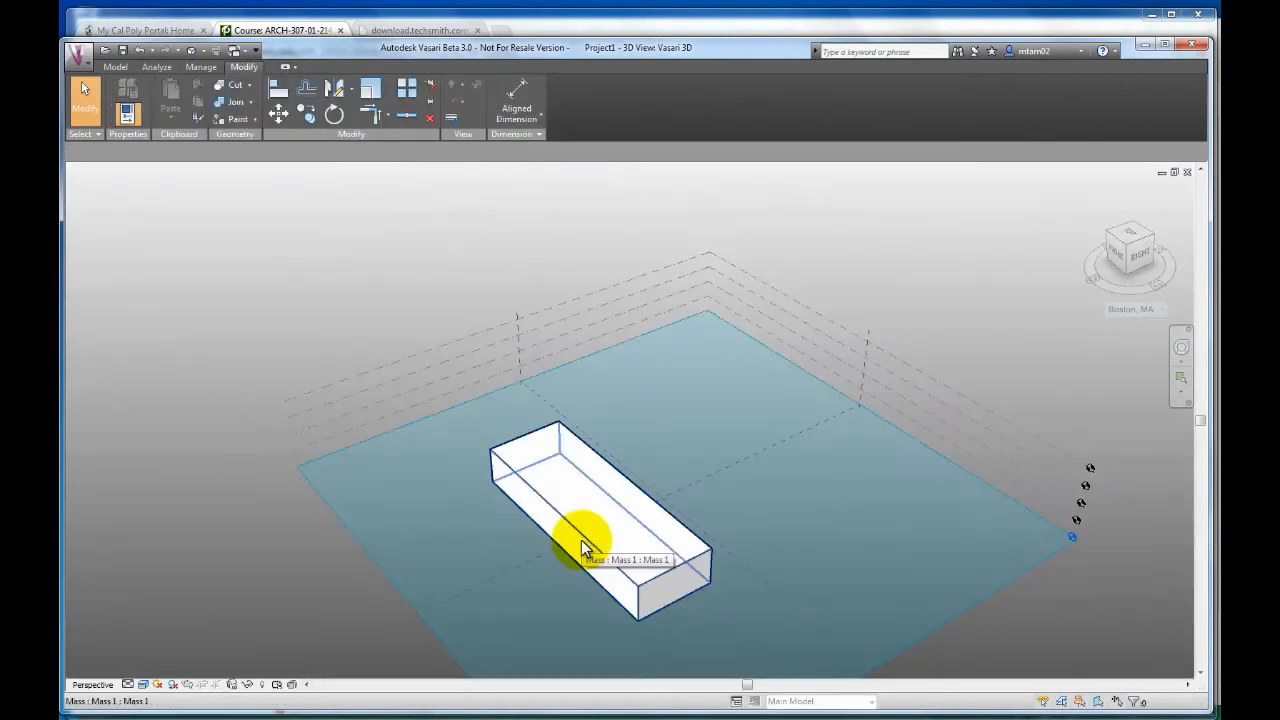
Reopen the box mass for in-place editing and sketch a smaller rectangle about 96 ft long on its top face, along the back edge
left_click(586, 534)
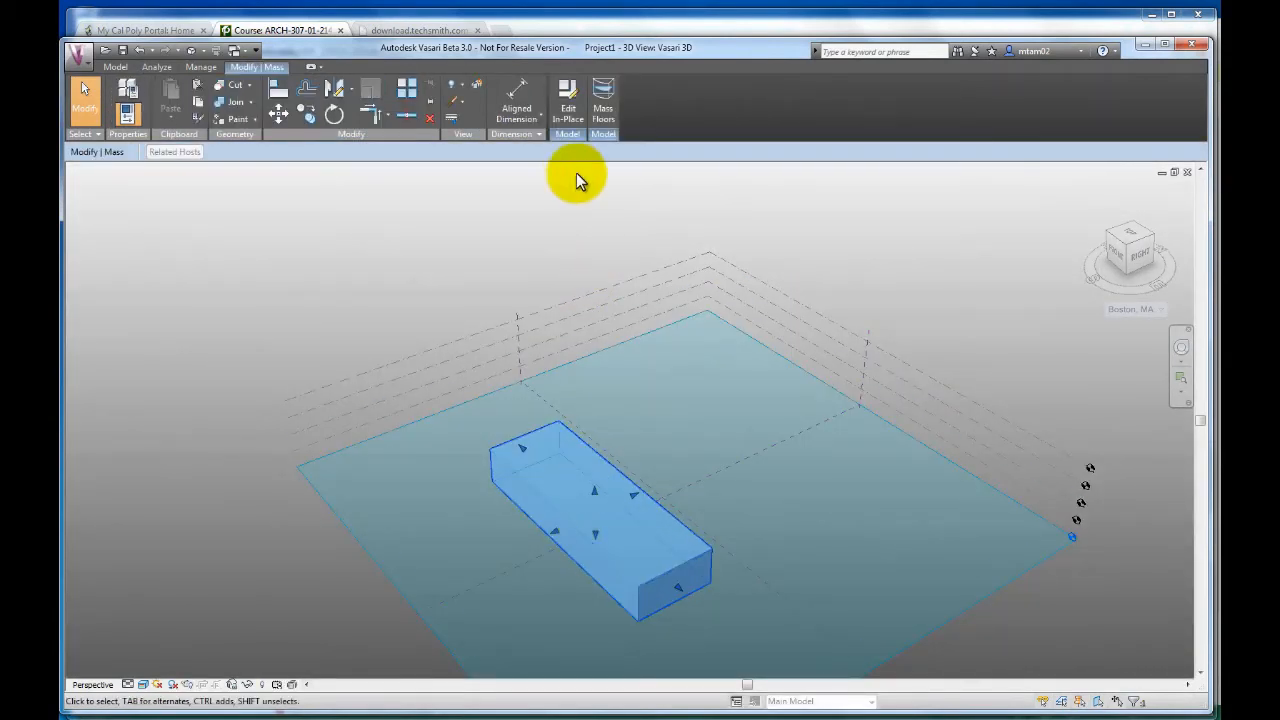
left_click(568, 92)
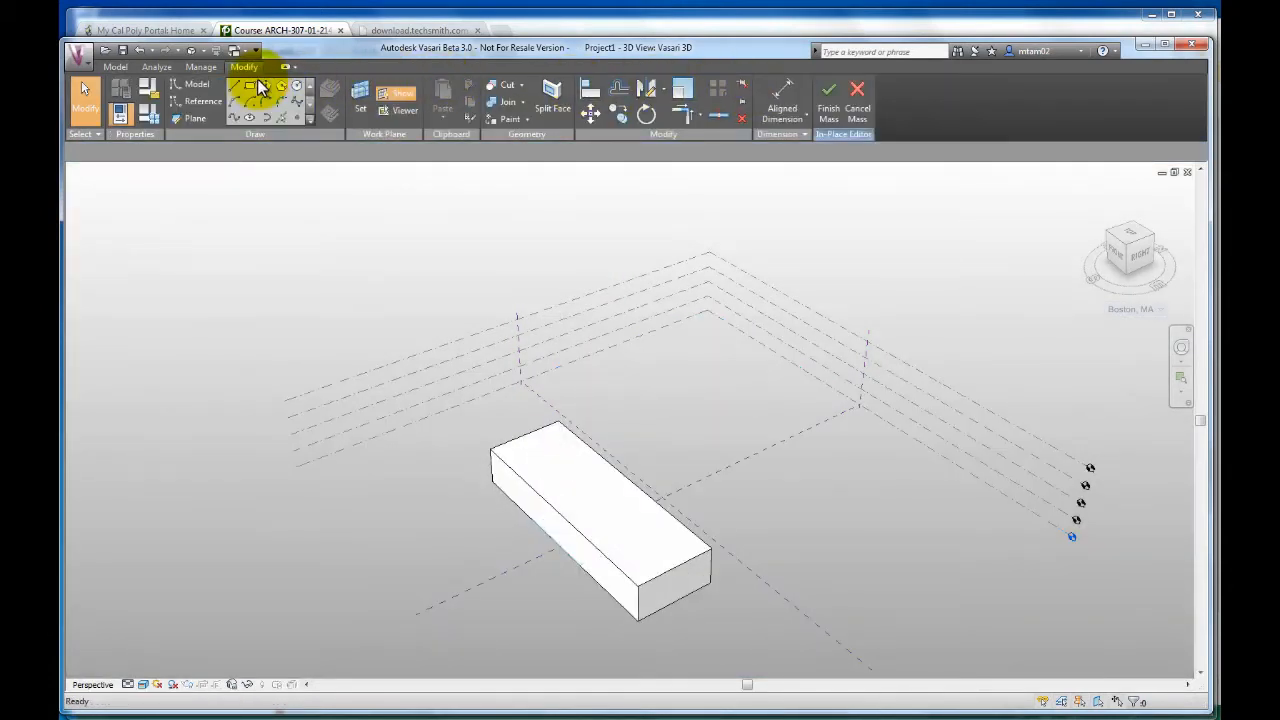
left_click(254, 87)
left_click(571, 434)
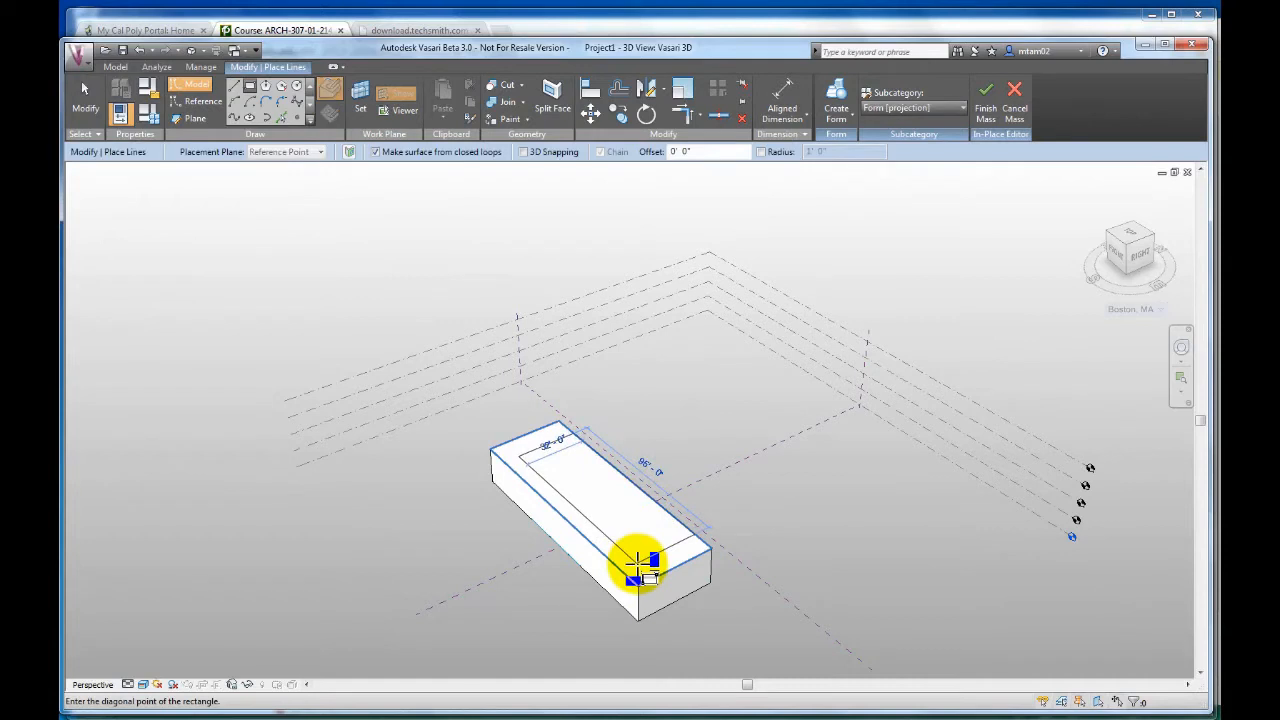
left_click(630, 538)
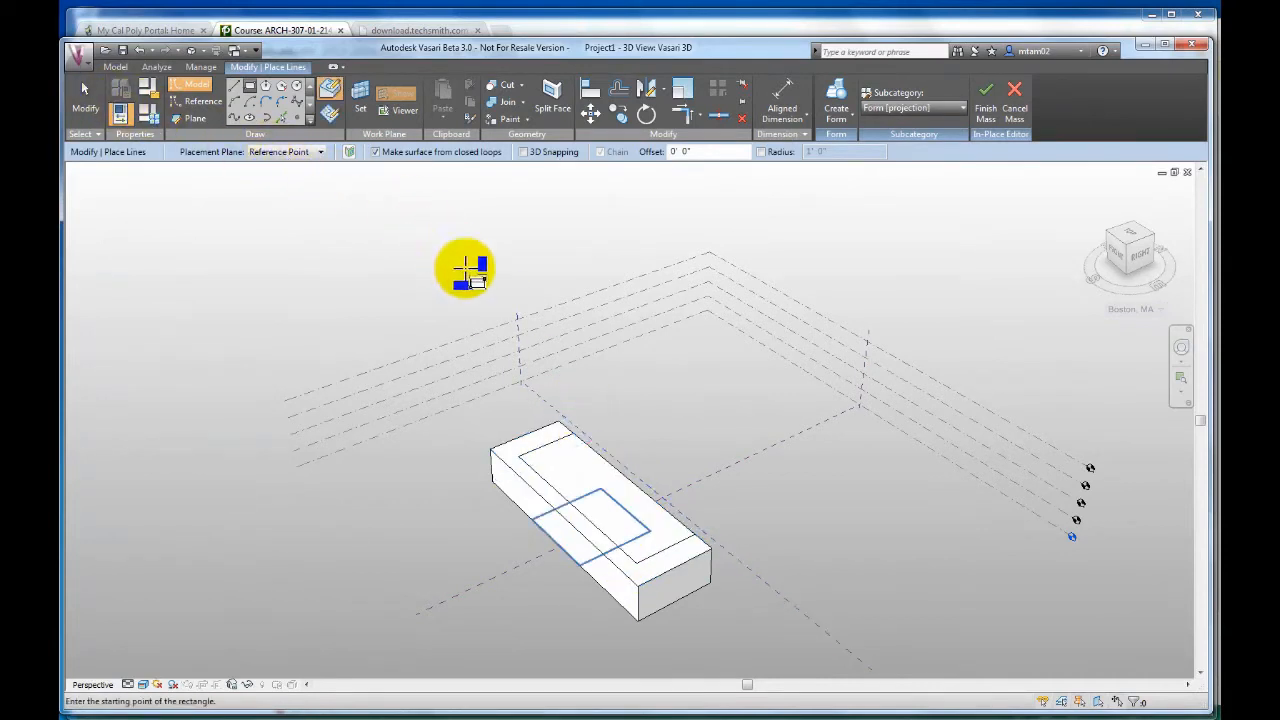
left_click(84, 98)
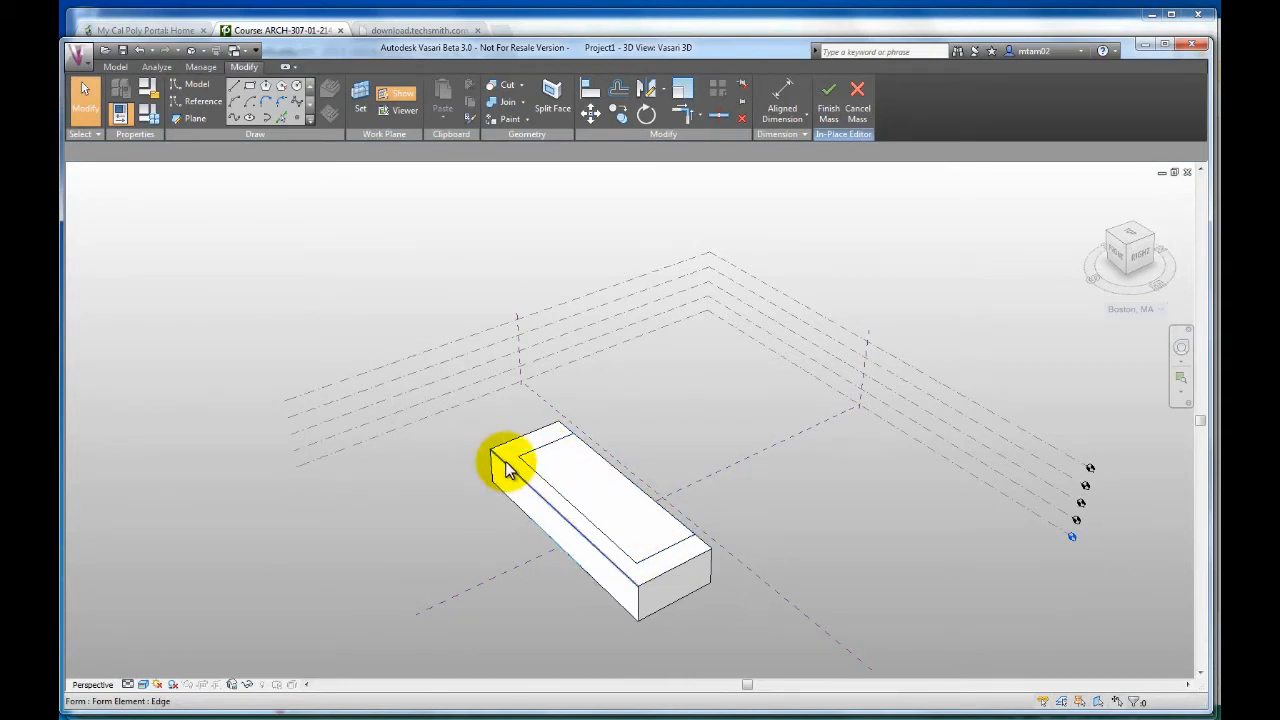
Create a void form from the smaller rectangle on the box's top face
left_click(557, 488)
left_click(872, 120)
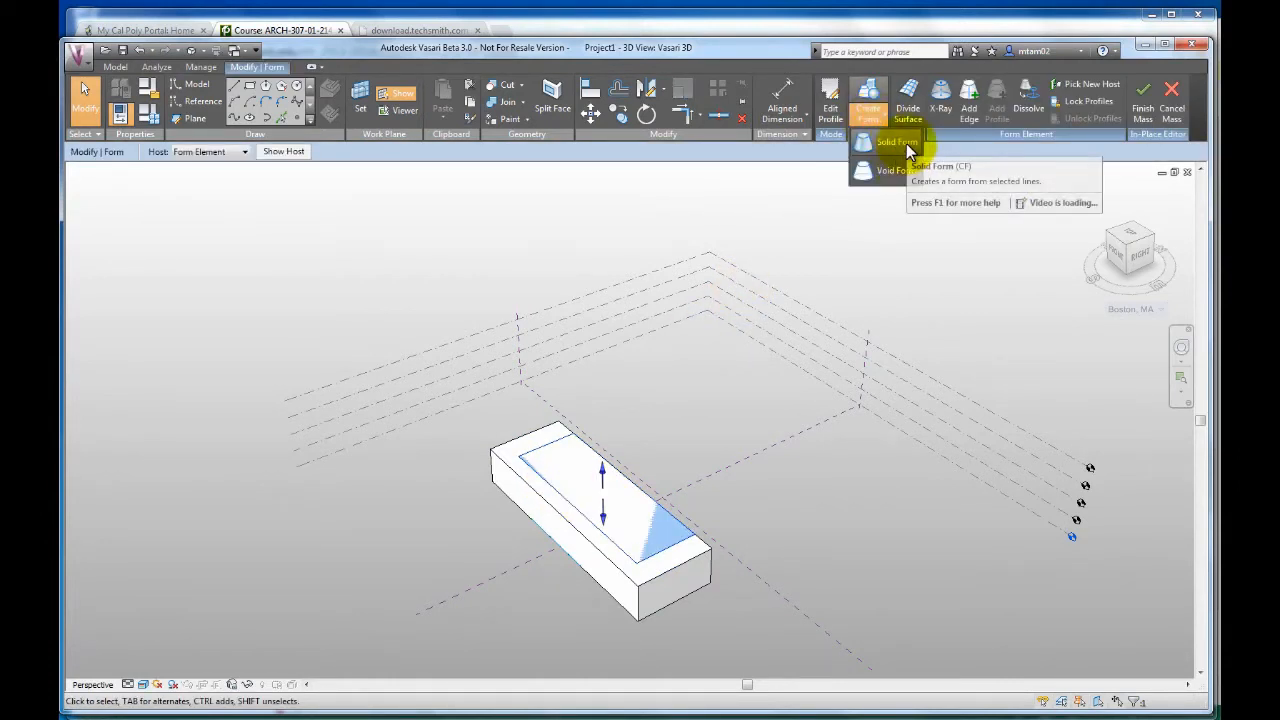
left_click(865, 172)
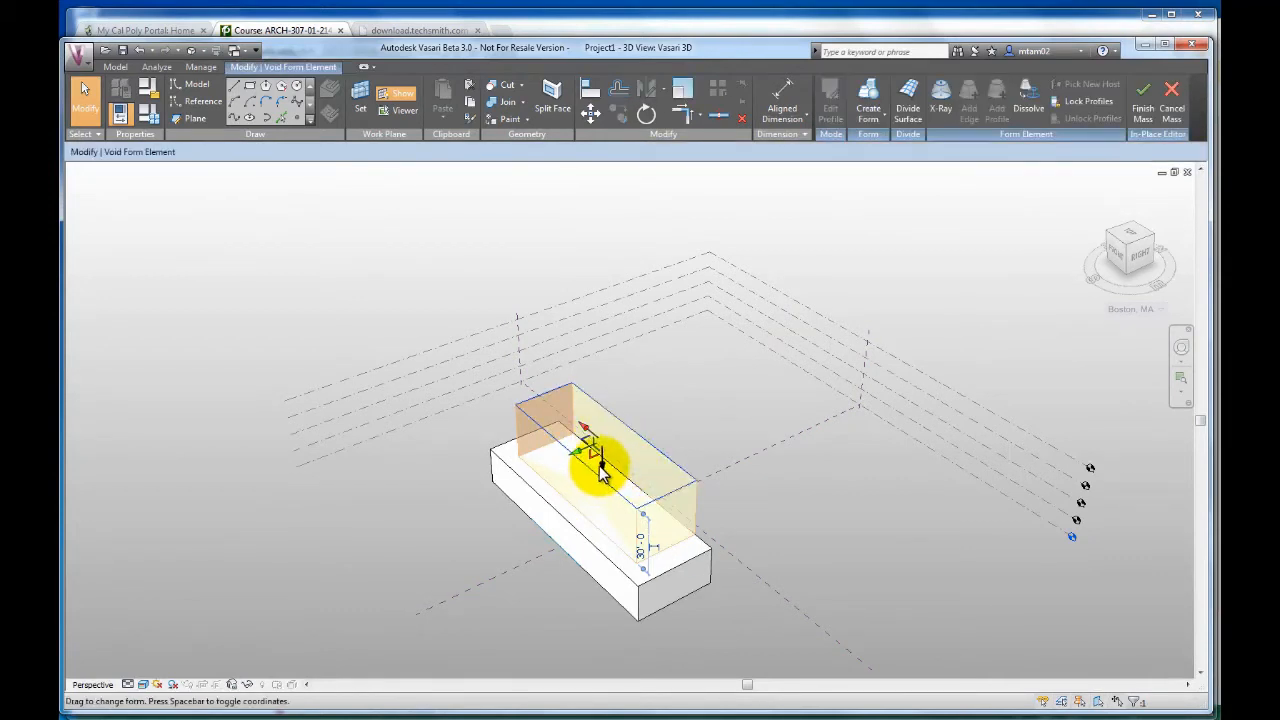
Push the void form down through the full 20 ft depth of the box and finish the mass
left_click_drag(598, 477, 606, 552)
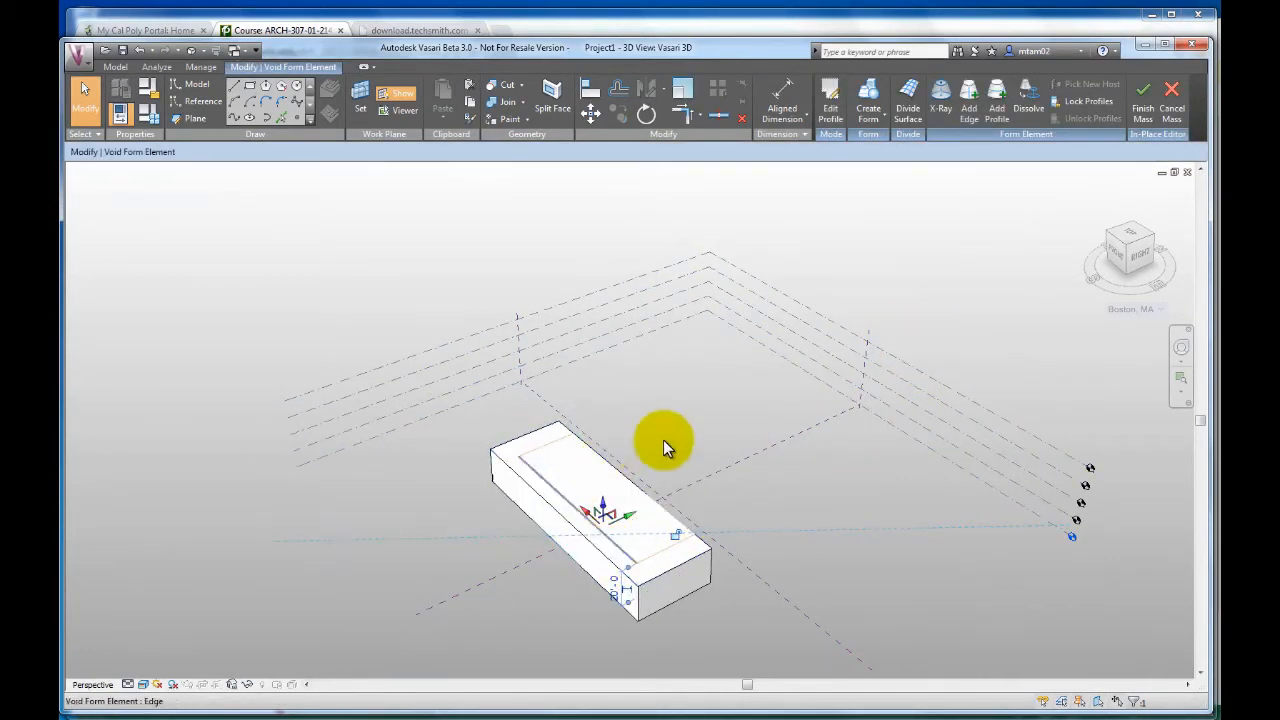
left_click(1142, 108)
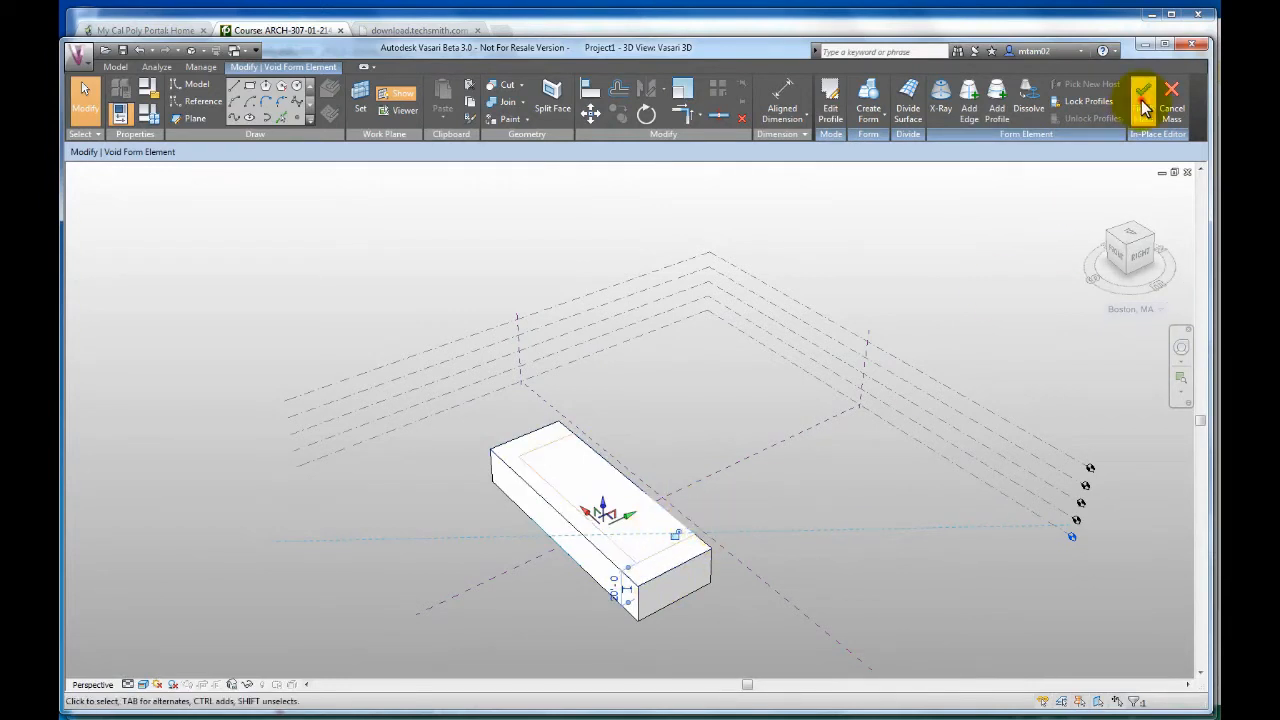
left_click(928, 314)
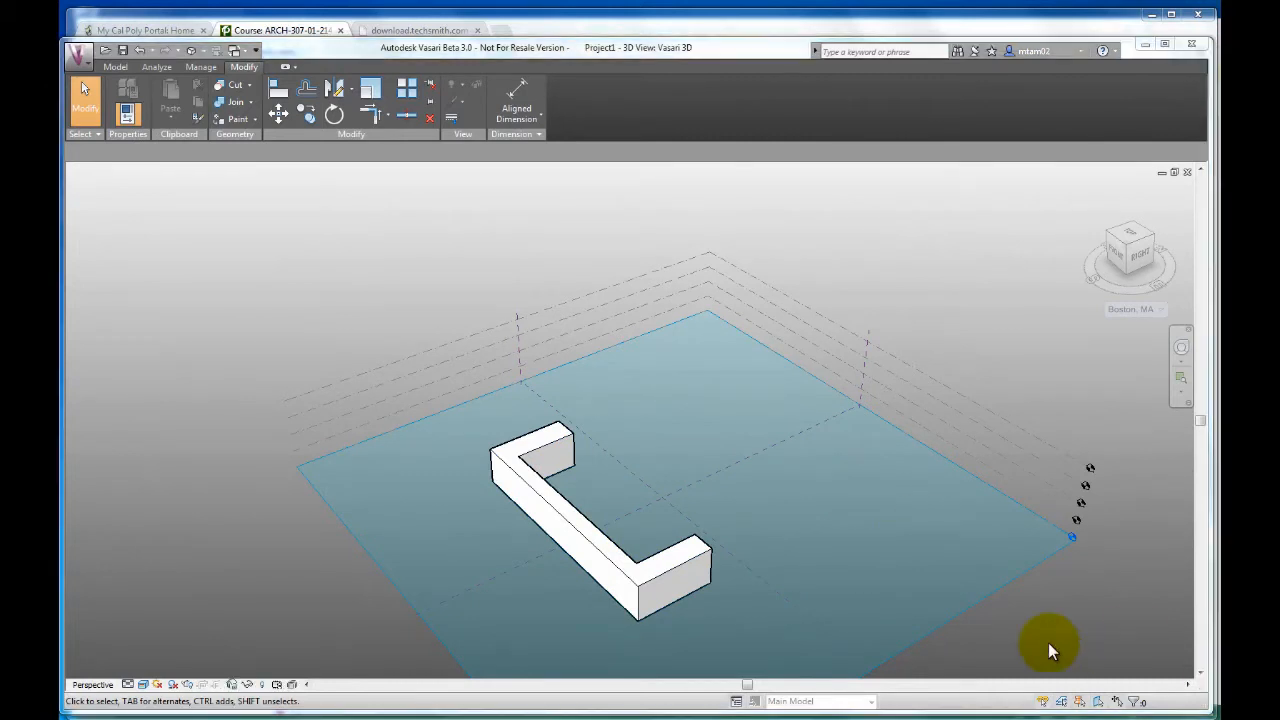
Add mass floors to the U-shaped mass at Level 1 and Level 2
left_click(623, 573)
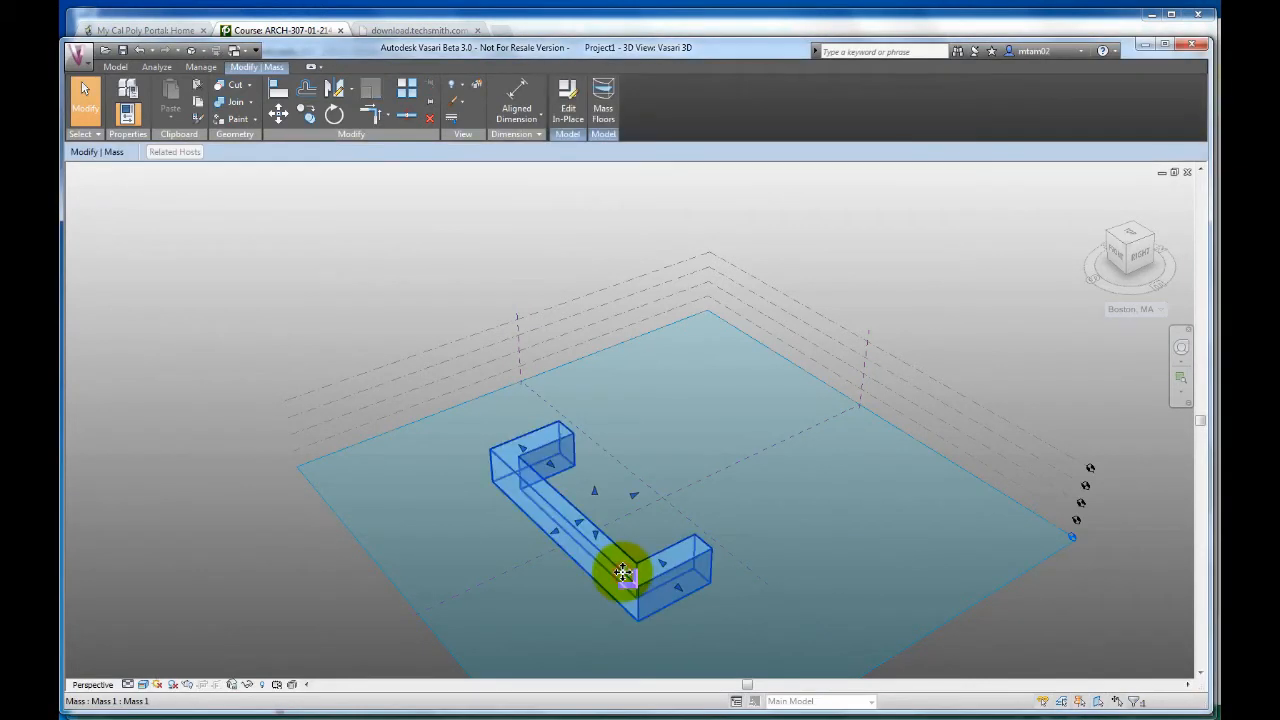
left_click(601, 110)
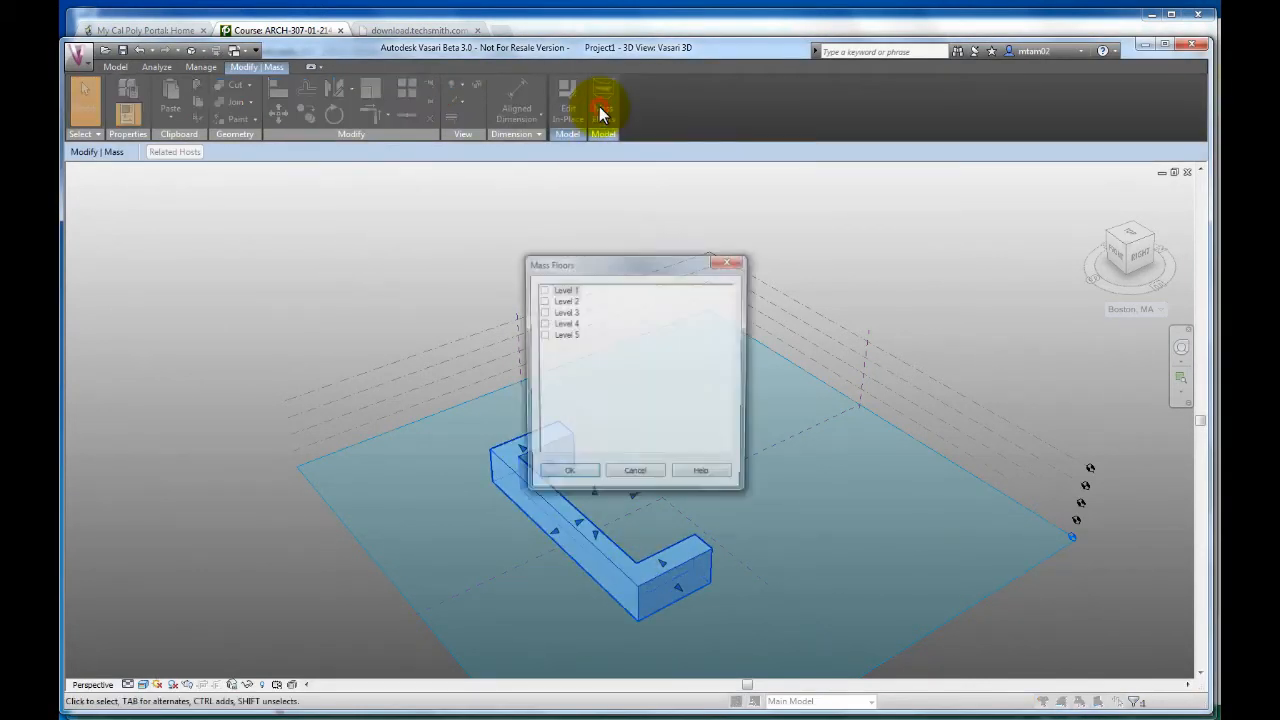
left_click(541, 289)
left_click(541, 301)
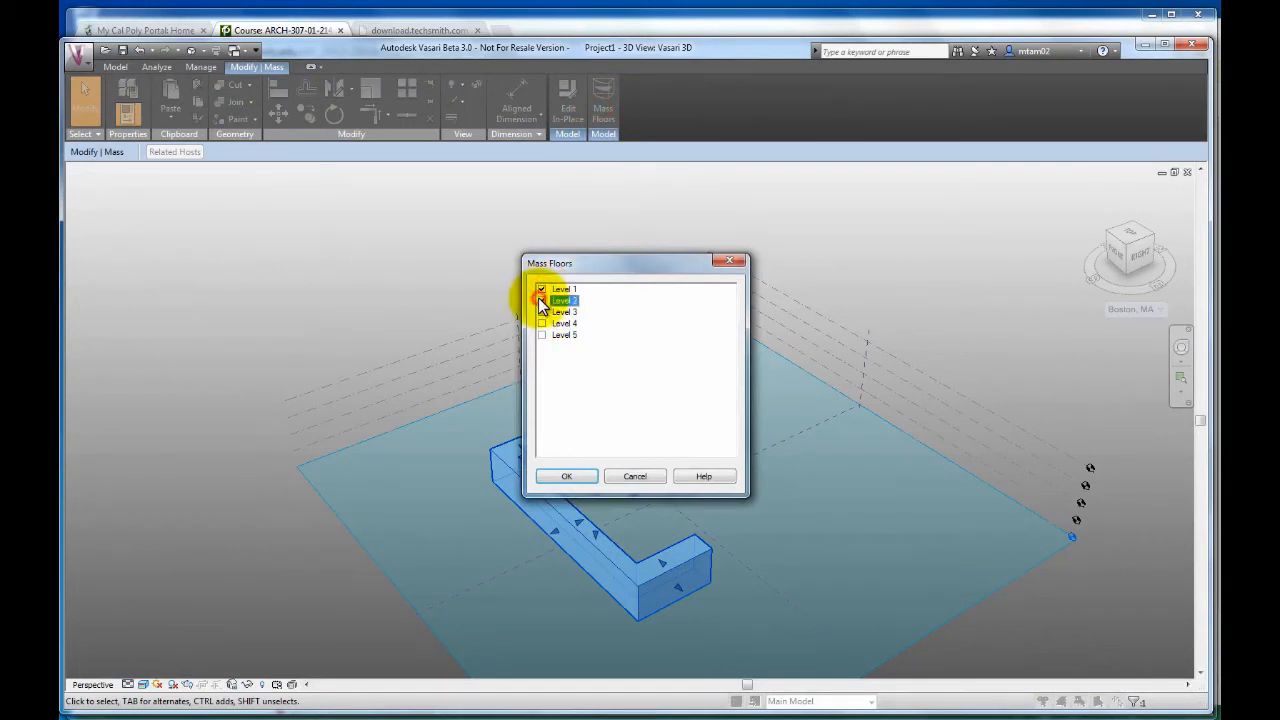
left_click(569, 477)
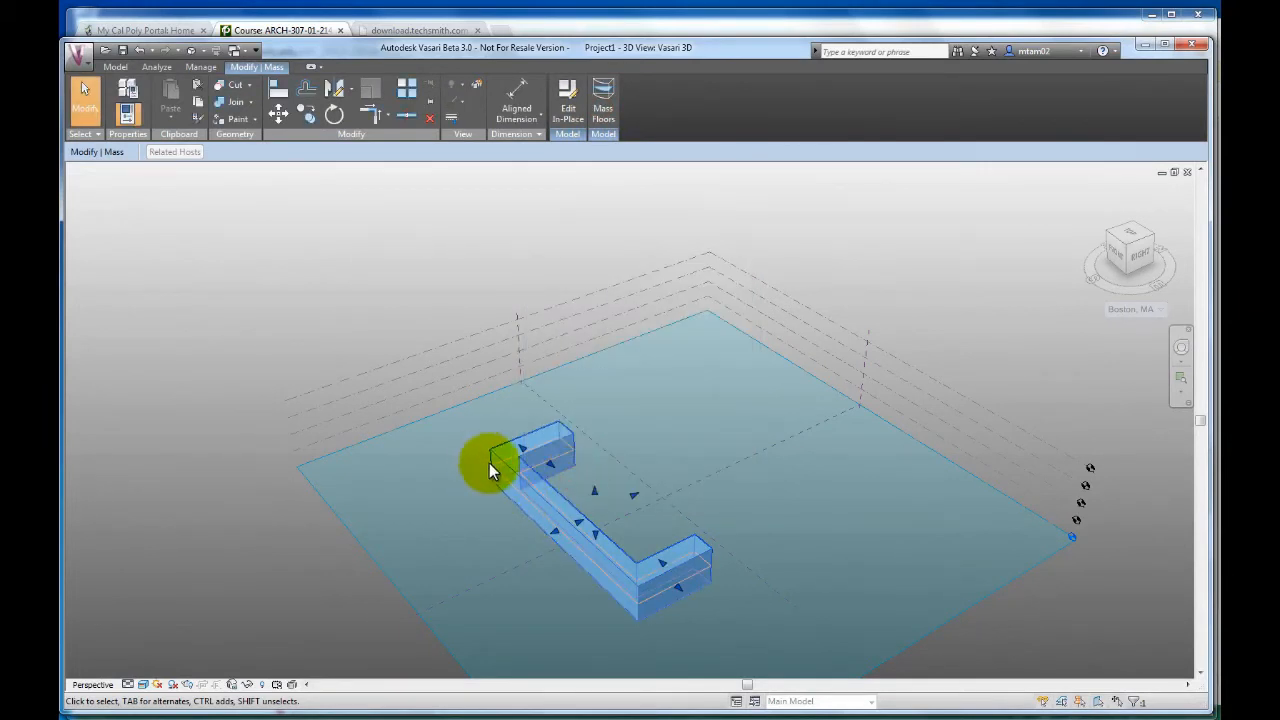
left_click(427, 465)
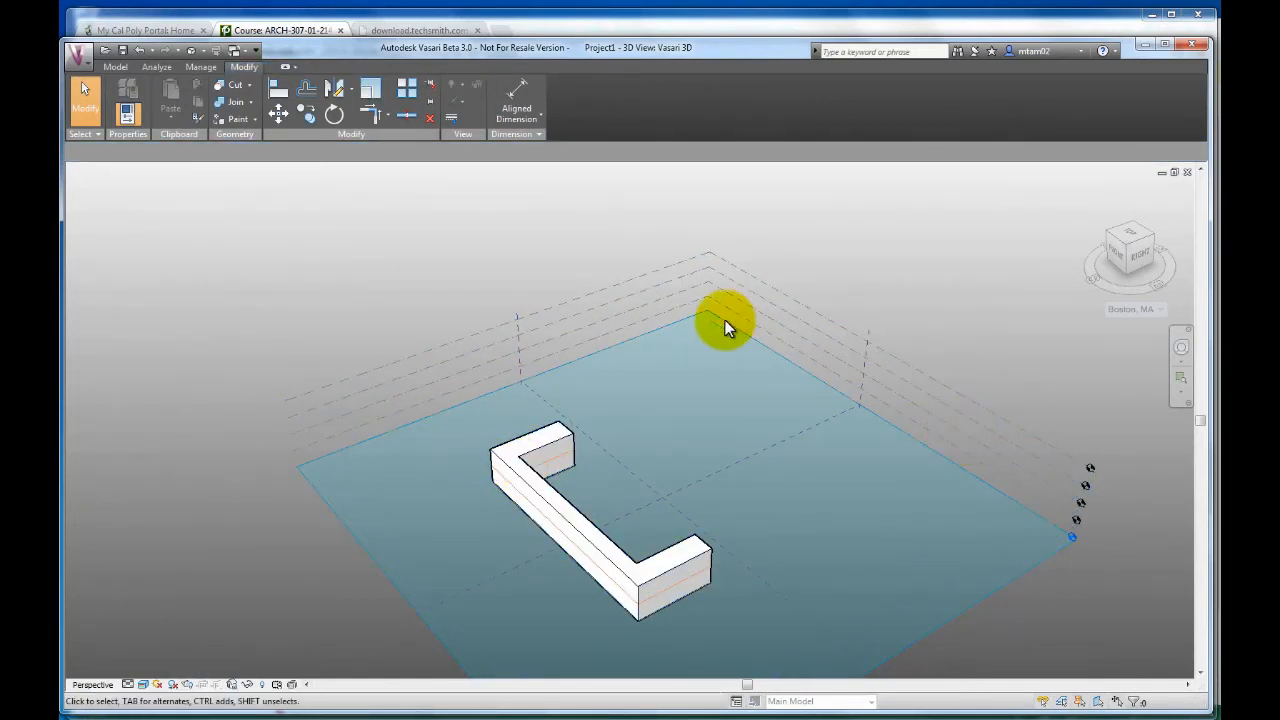
left_click(110, 66)
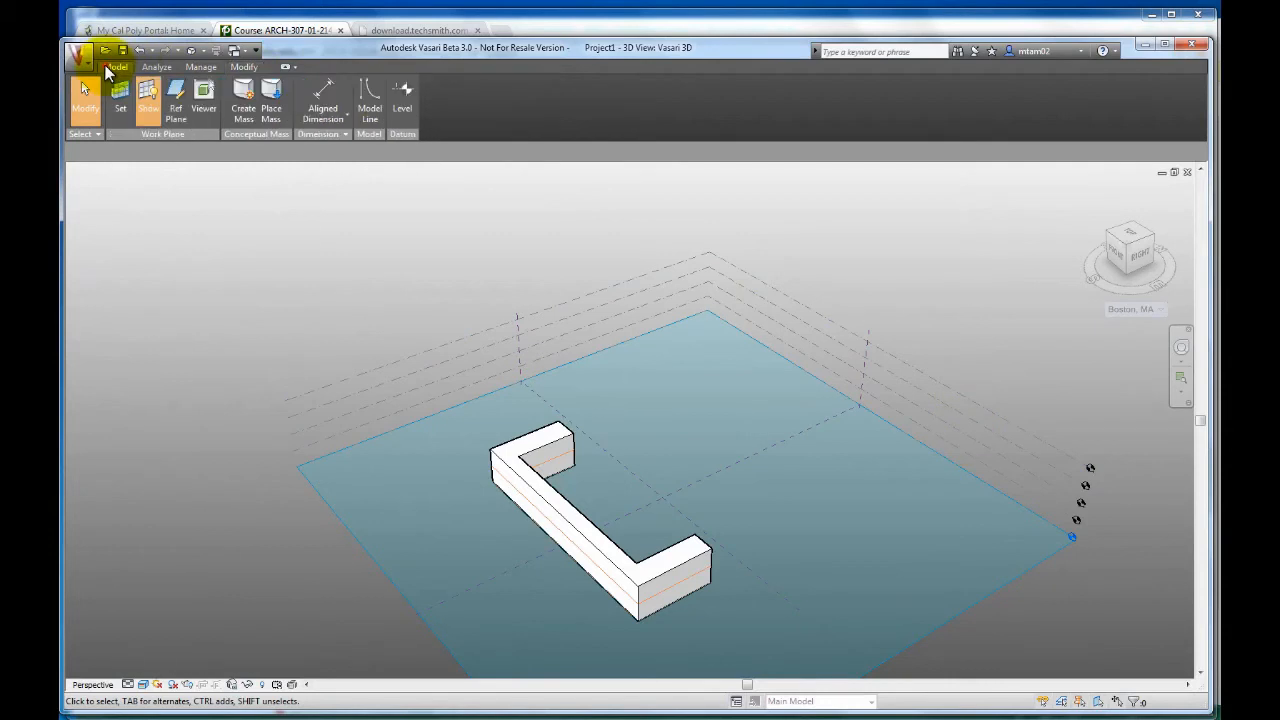
left_click(405, 108)
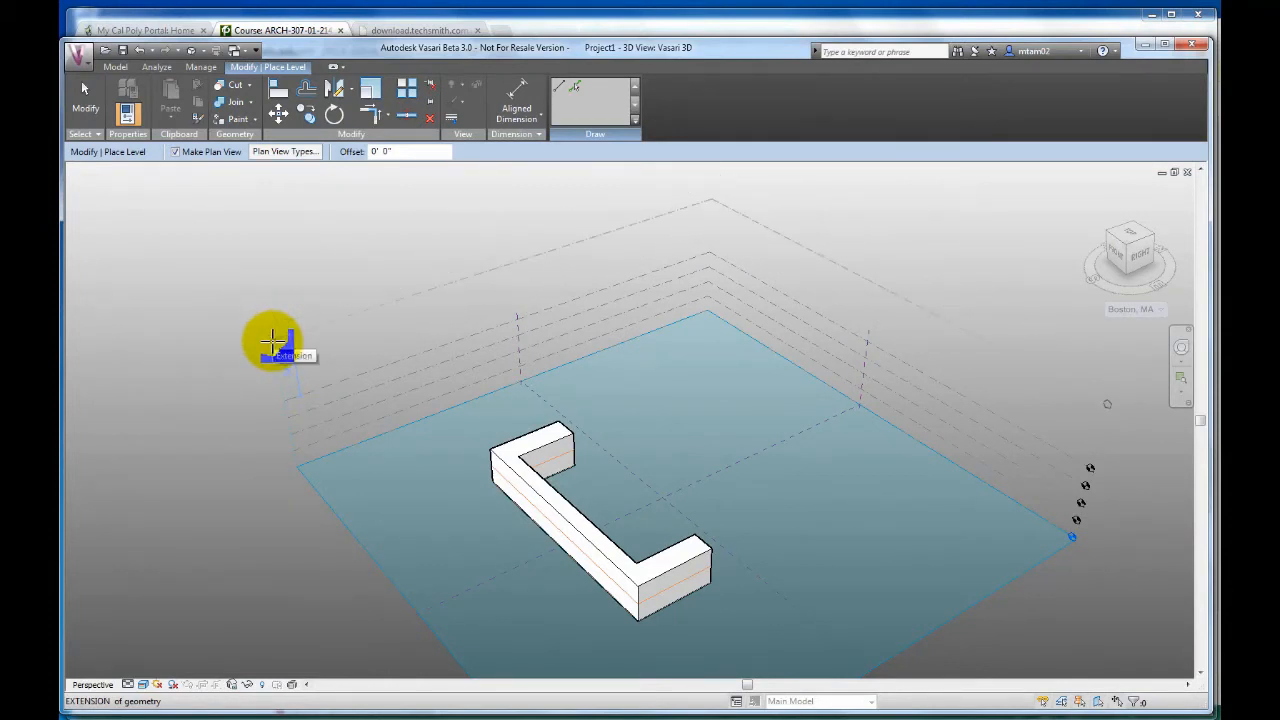
key("Escape")
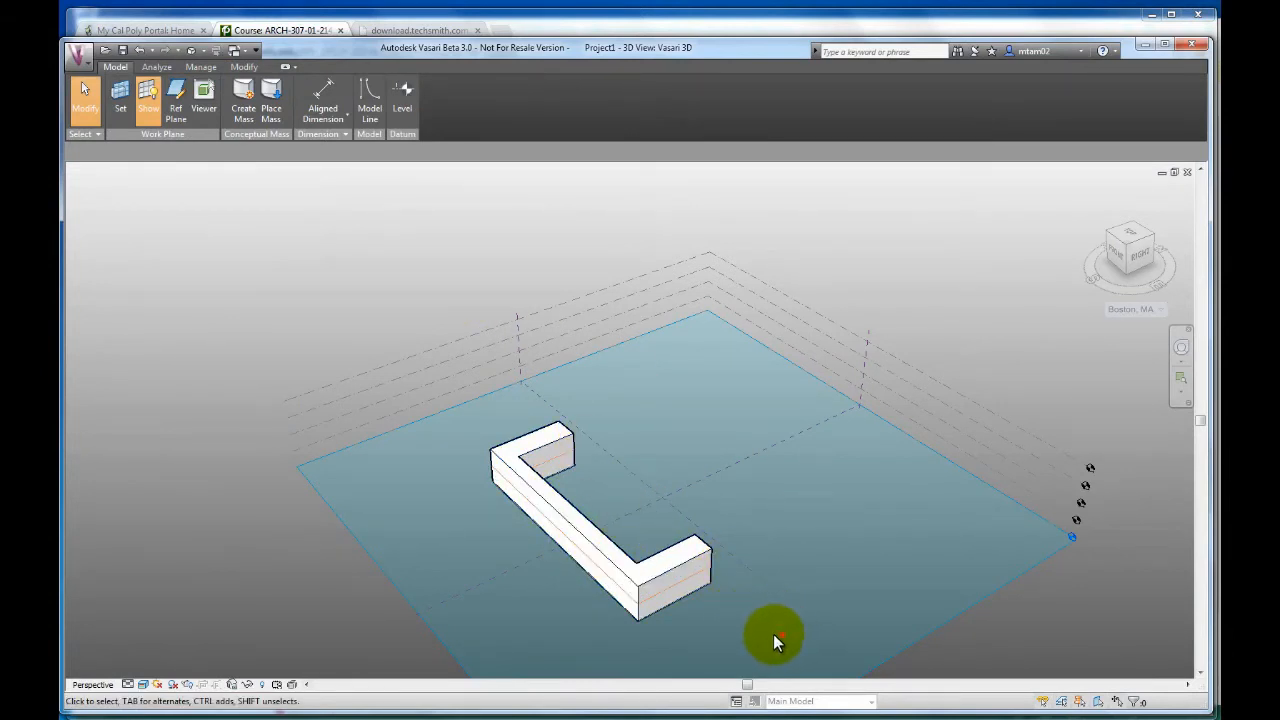
left_click(484, 442)
left_click(437, 468)
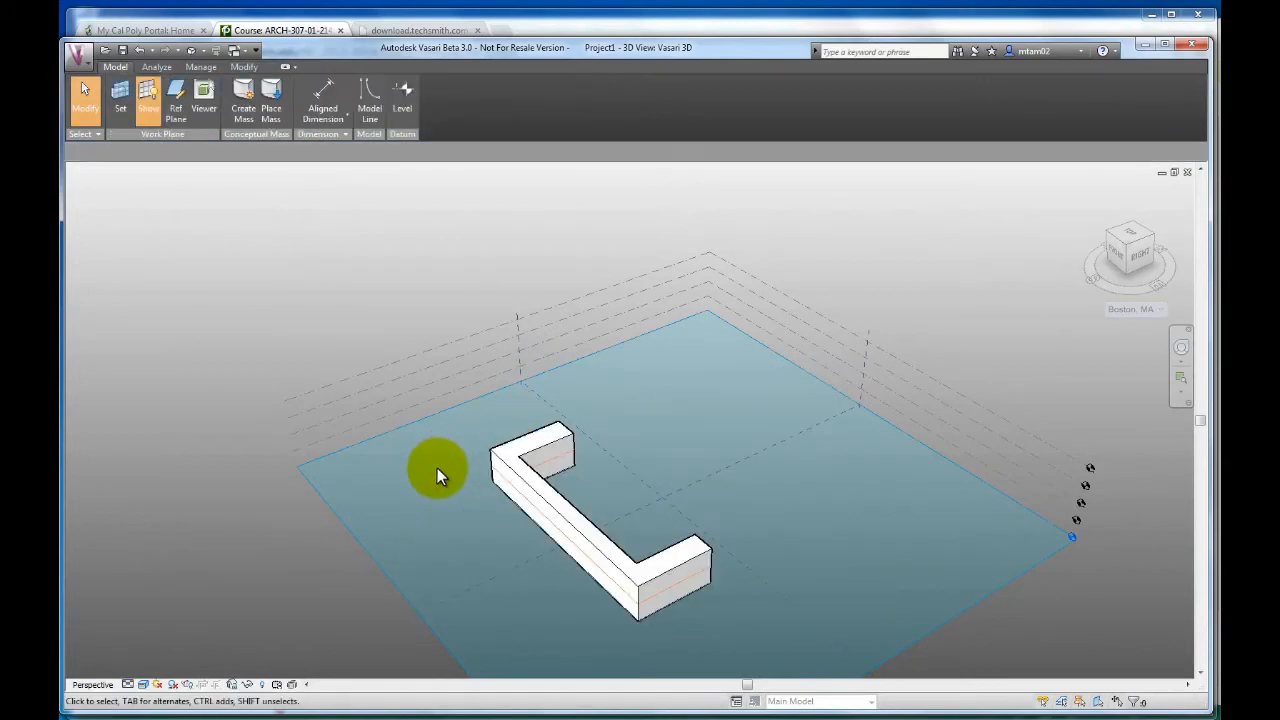
Enable the energy model for the U-shaped mass and select the mass
left_click(158, 65)
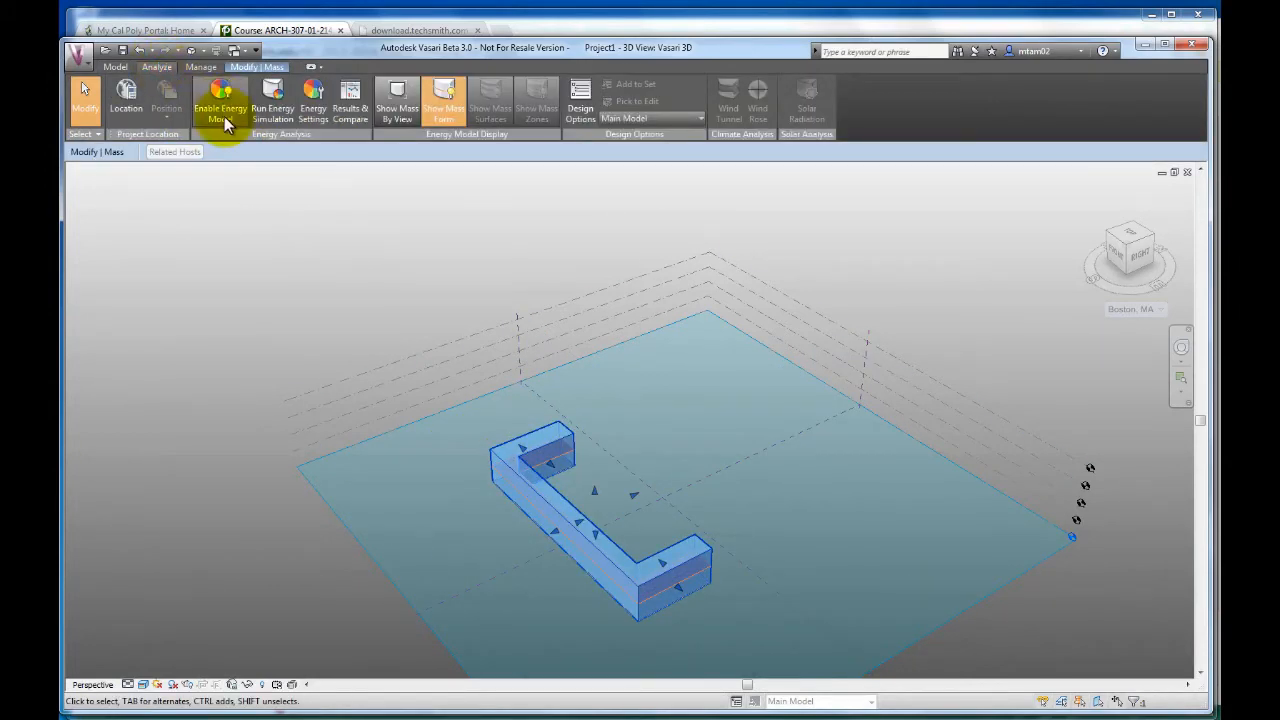
left_click(232, 92)
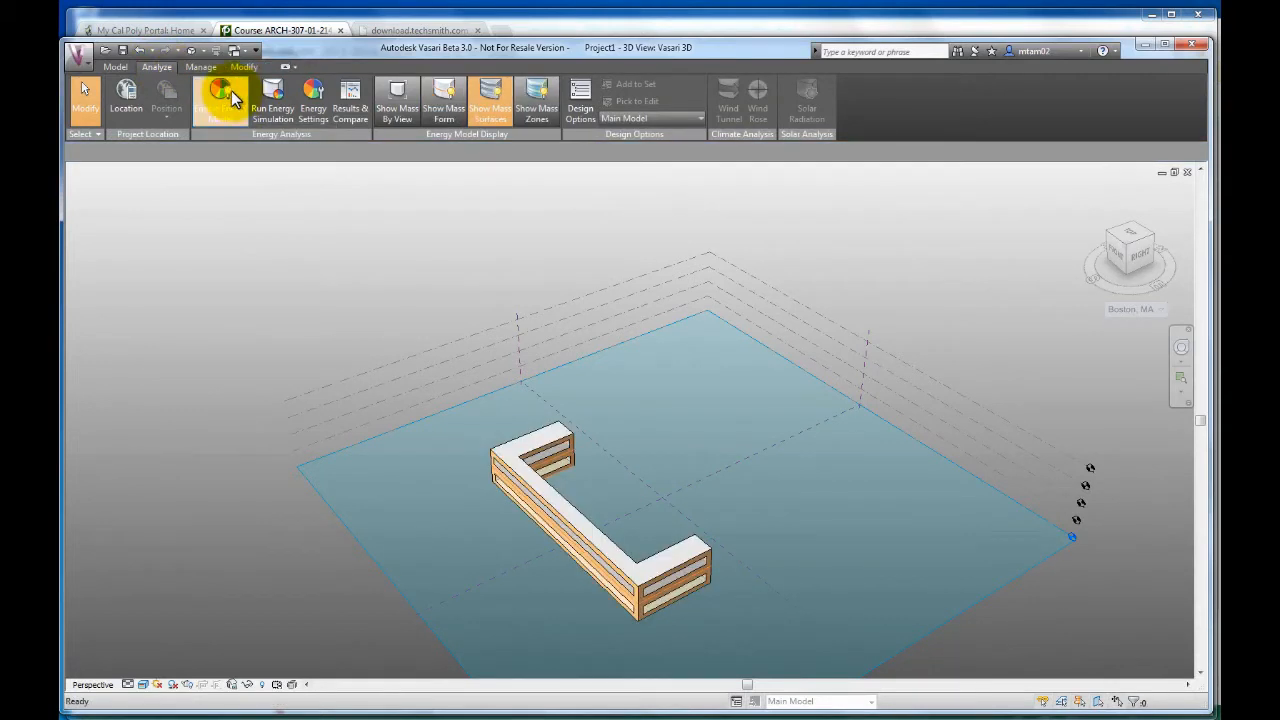
left_click(672, 575)
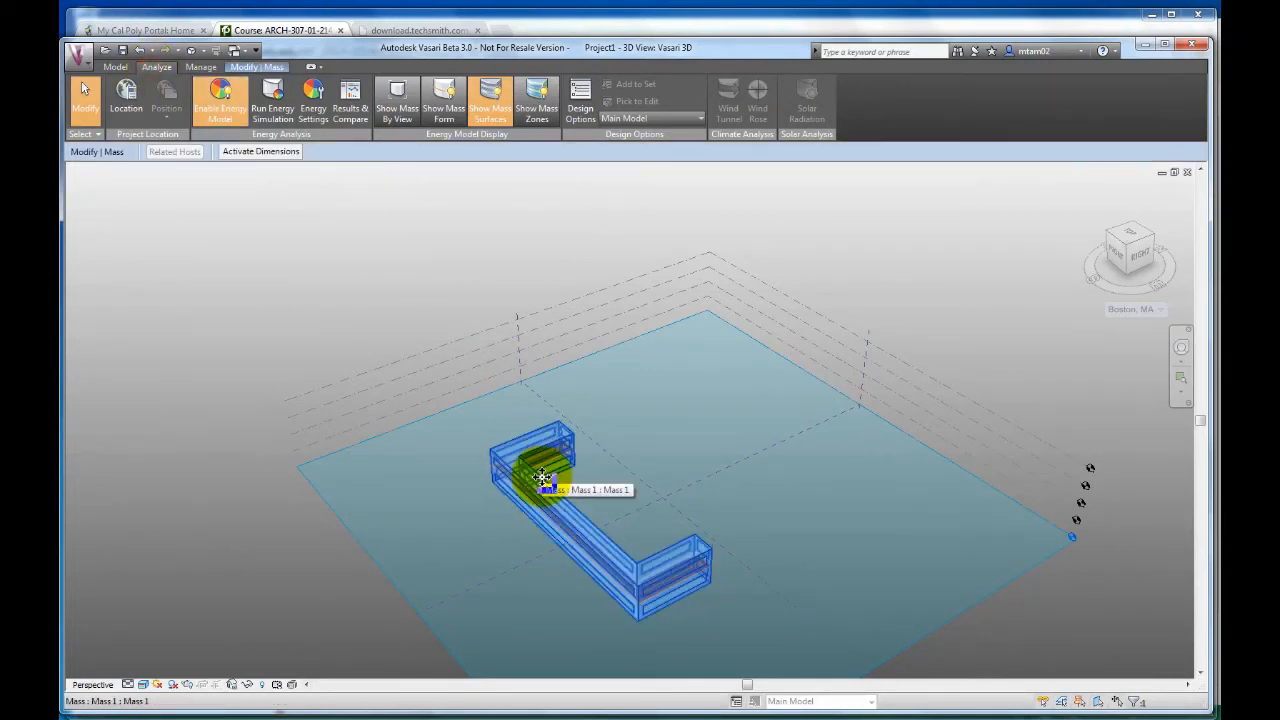
Open the conceptual constructions for editing from the energy settings and move their window clear of the upper settings
left_click(312, 112)
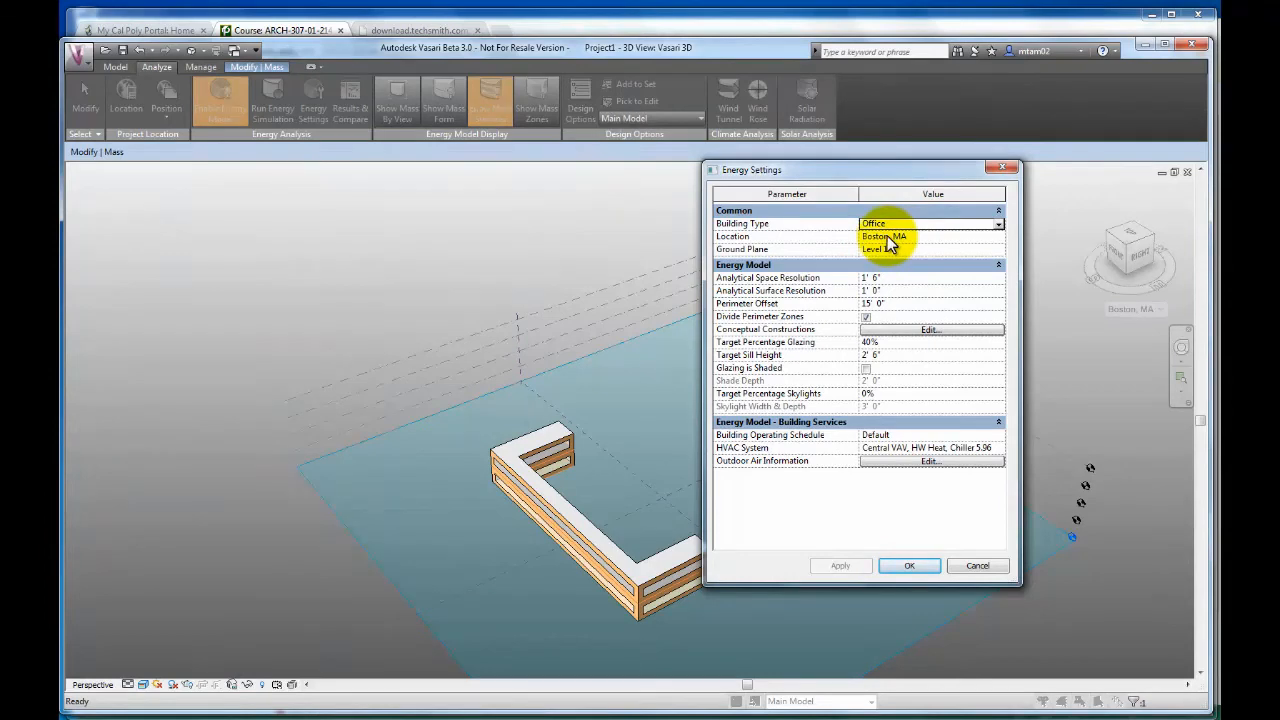
left_click(908, 328)
left_click_drag(866, 254, 845, 356)
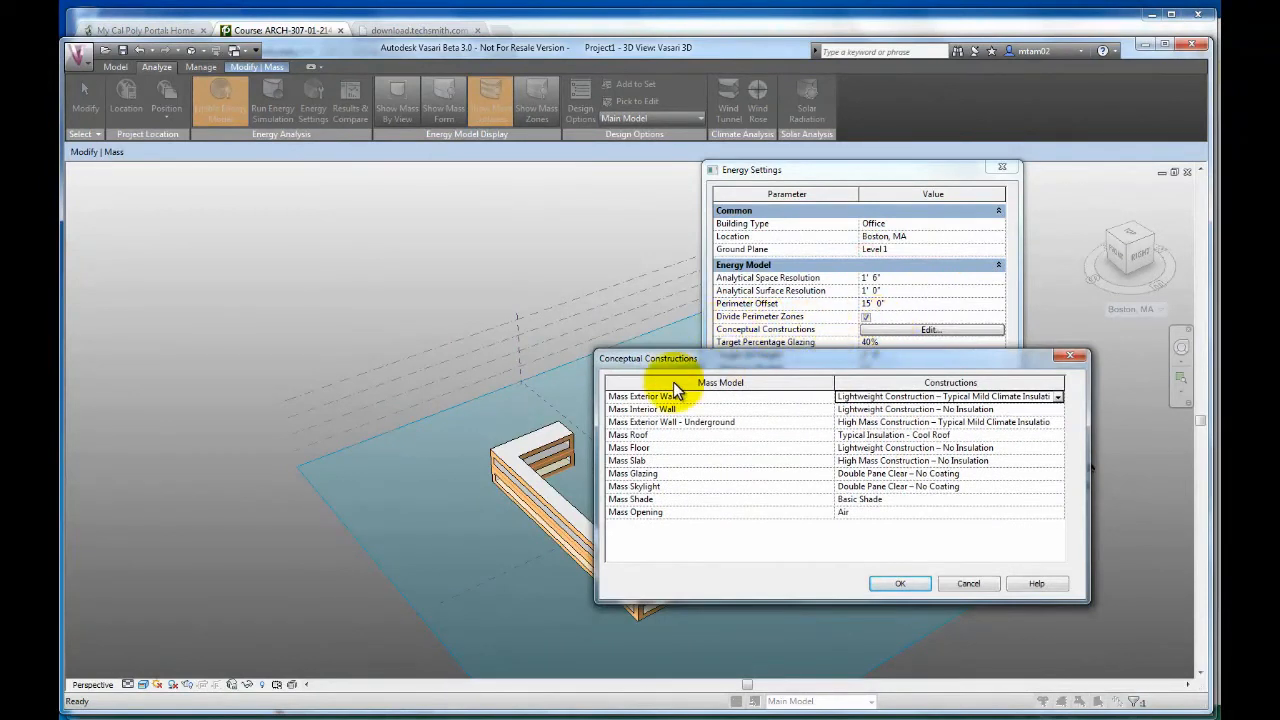
Review the exterior wall construction options and look up their R-values in the CEA_Constructions spreadsheet in Excel, returning to Vasari
left_click(1058, 397)
left_click(913, 375)
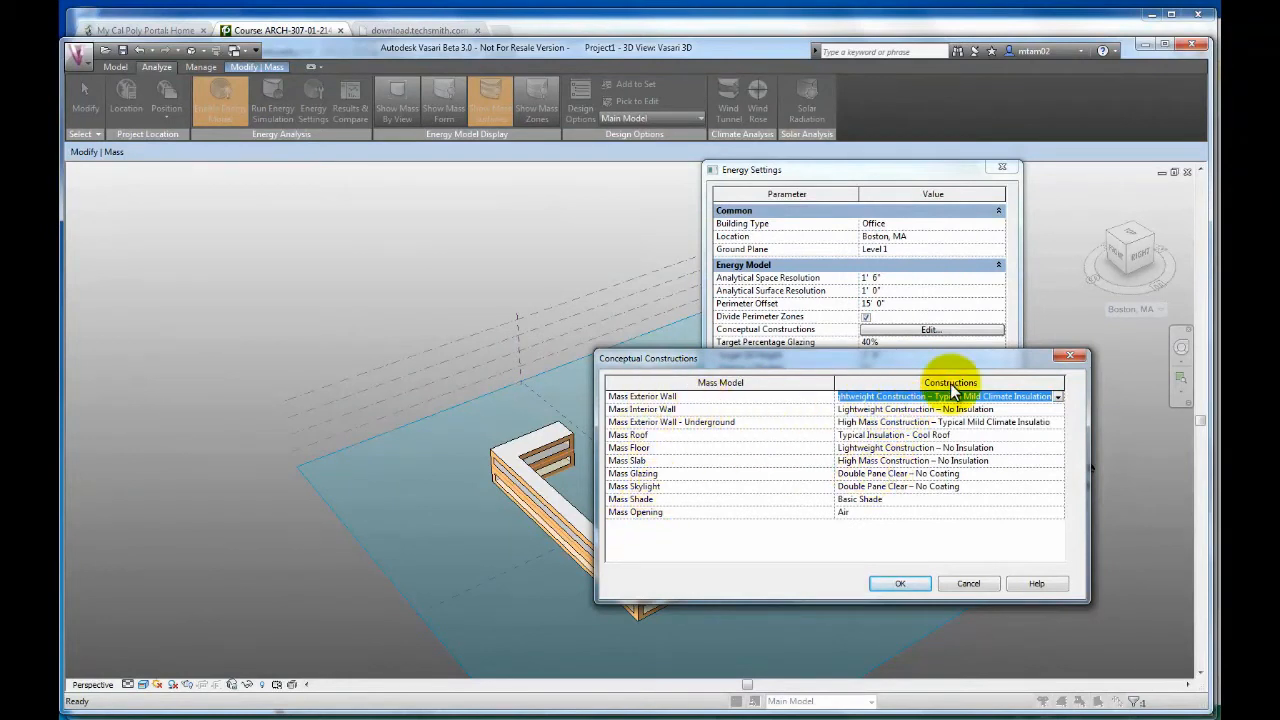
left_click(340, 718)
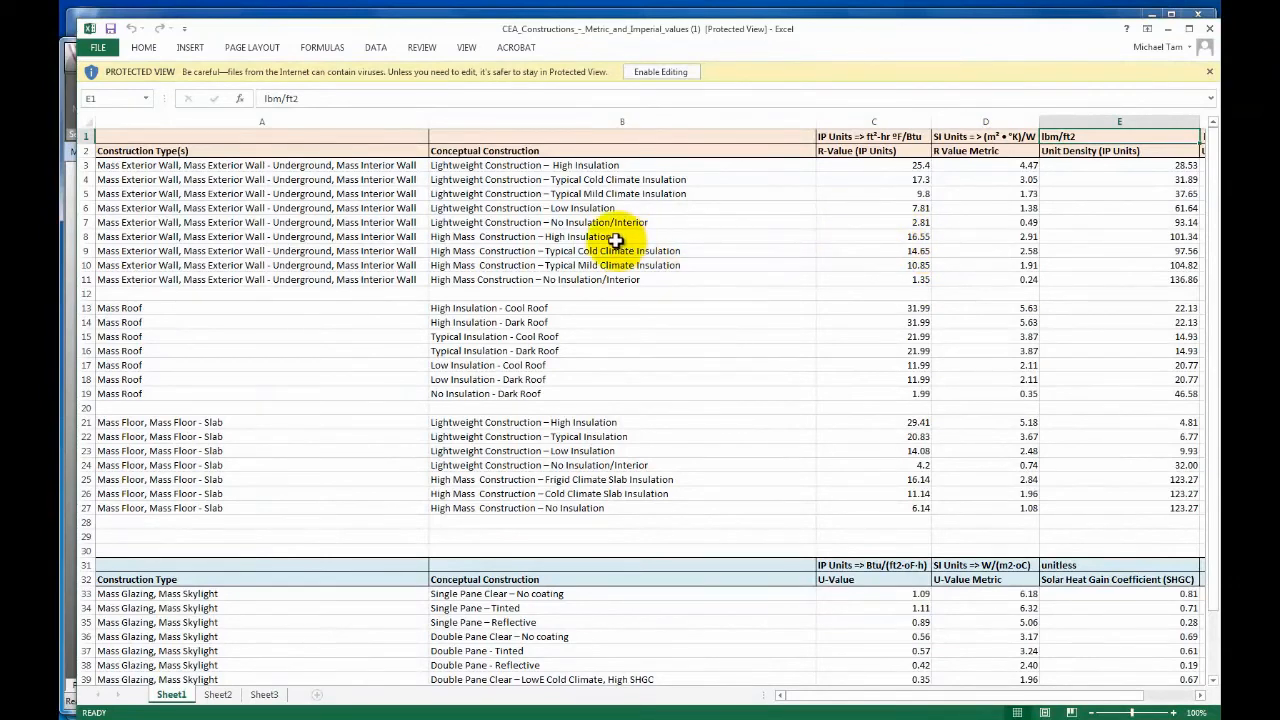
left_click(449, 718)
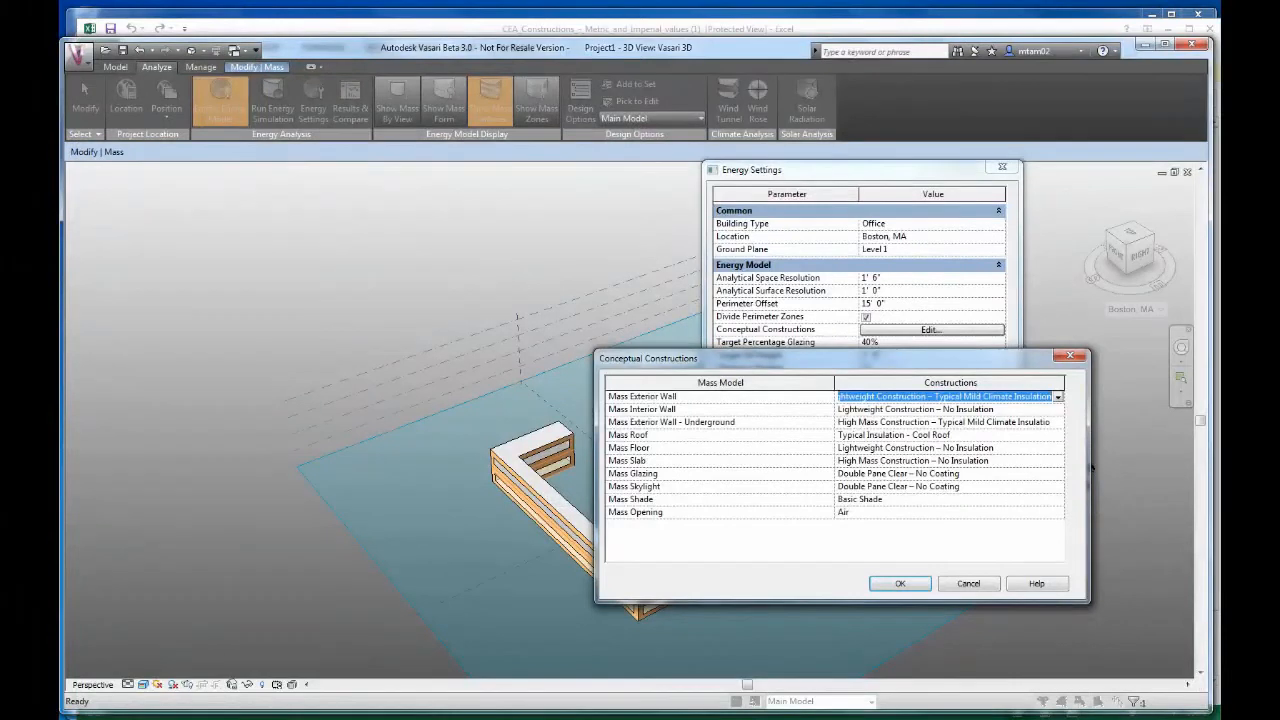
Set the Mass Exterior Wall construction to High Mass Construction – High Insulation and accept the conceptual constructions
left_click(1058, 397)
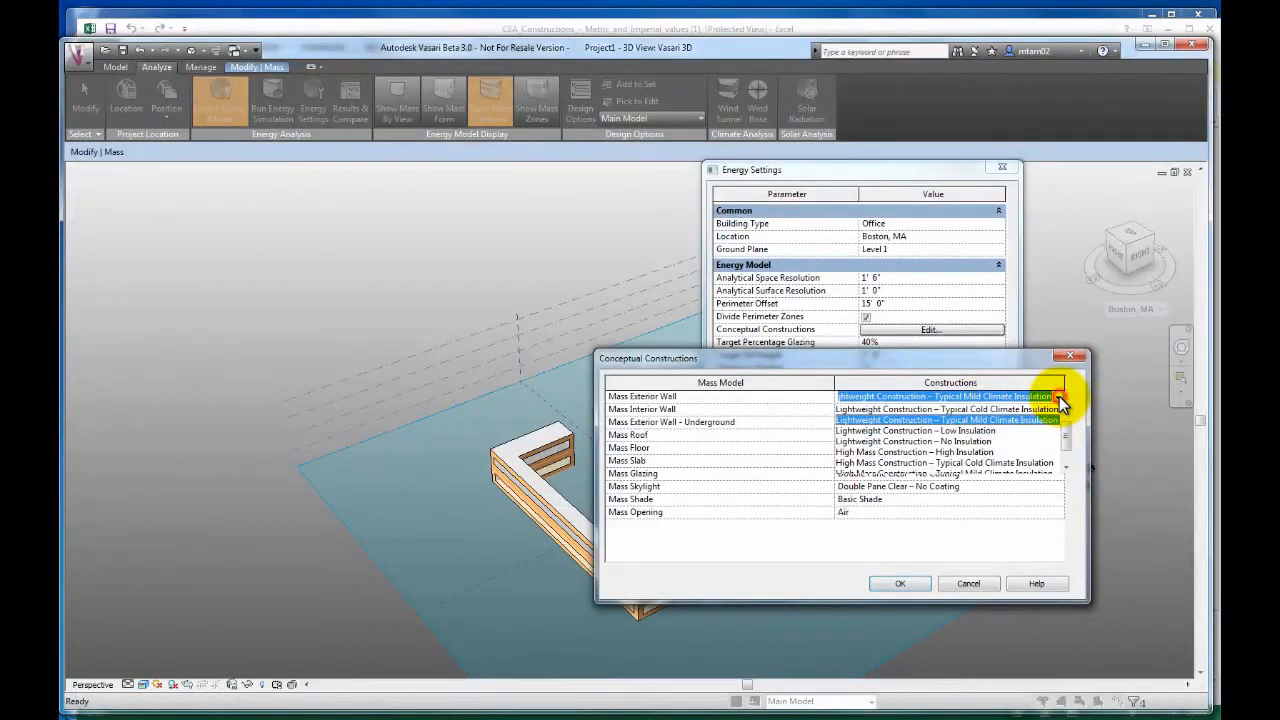
left_click(894, 452)
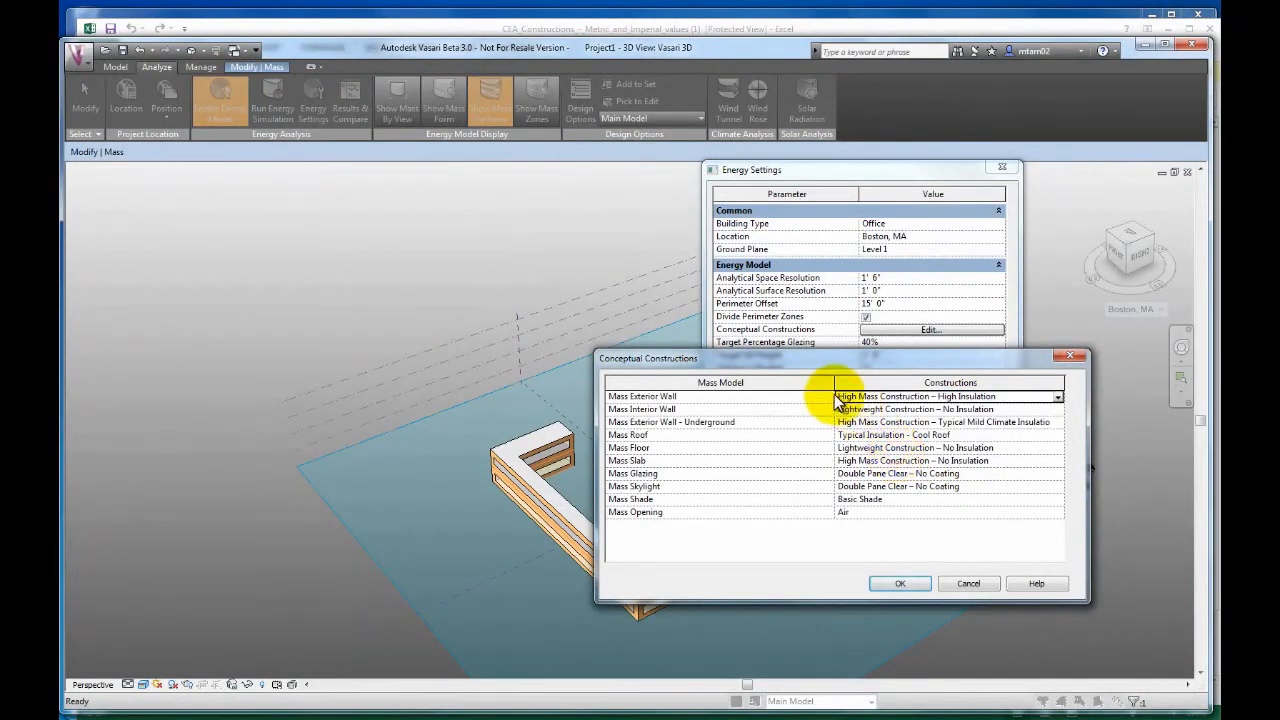
left_click(900, 583)
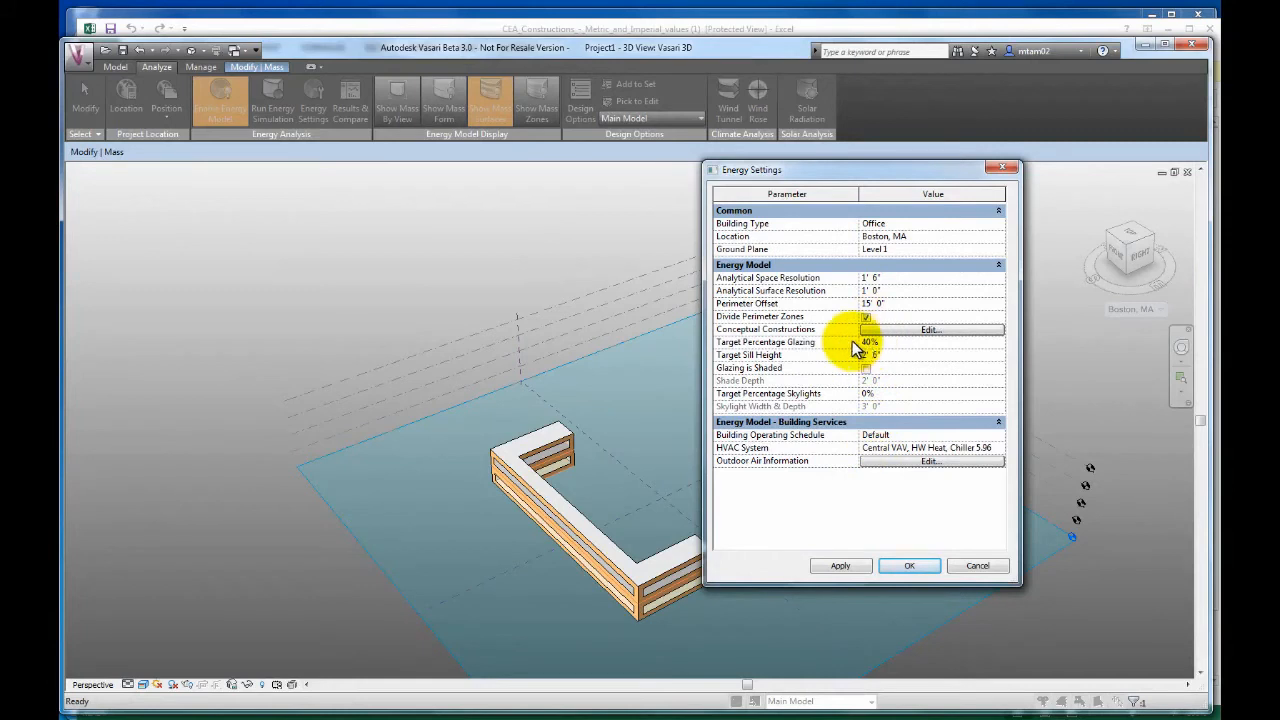
Set the target percentage glazing to 20% and apply the energy settings to the model
left_click(870, 342)
double_click(896, 343)
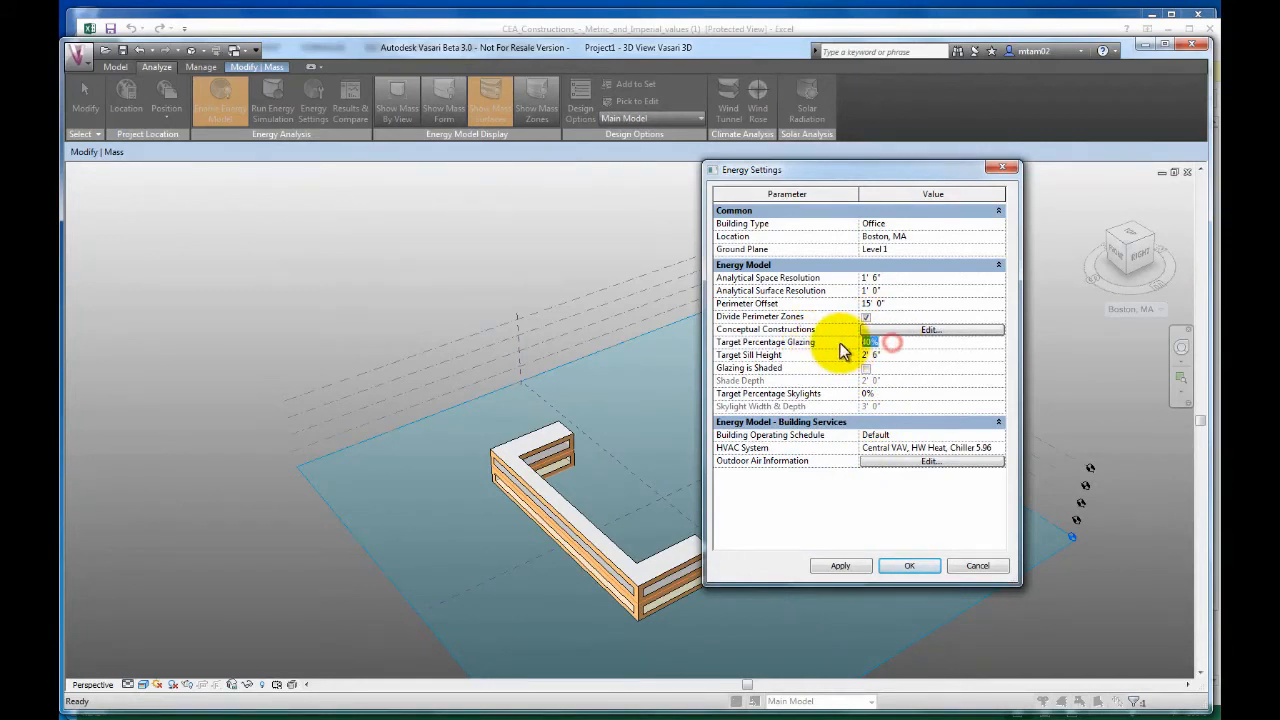
type("20")
key("Return")
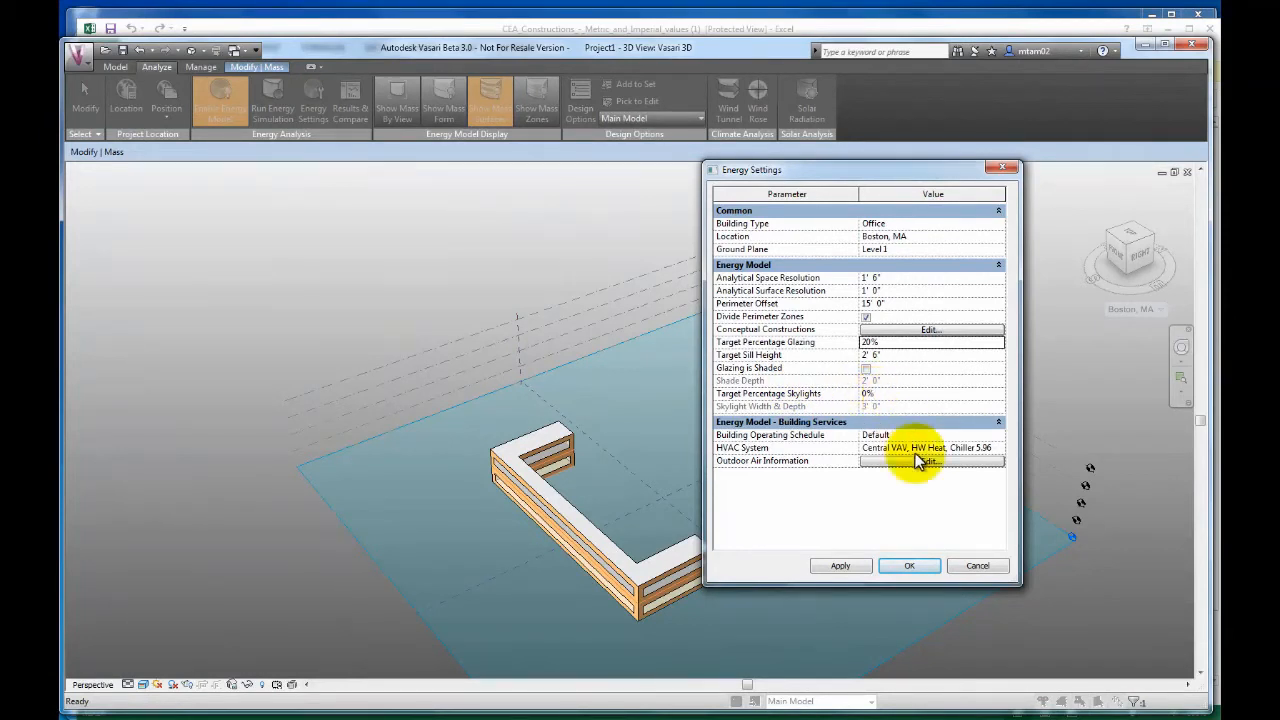
left_click(840, 566)
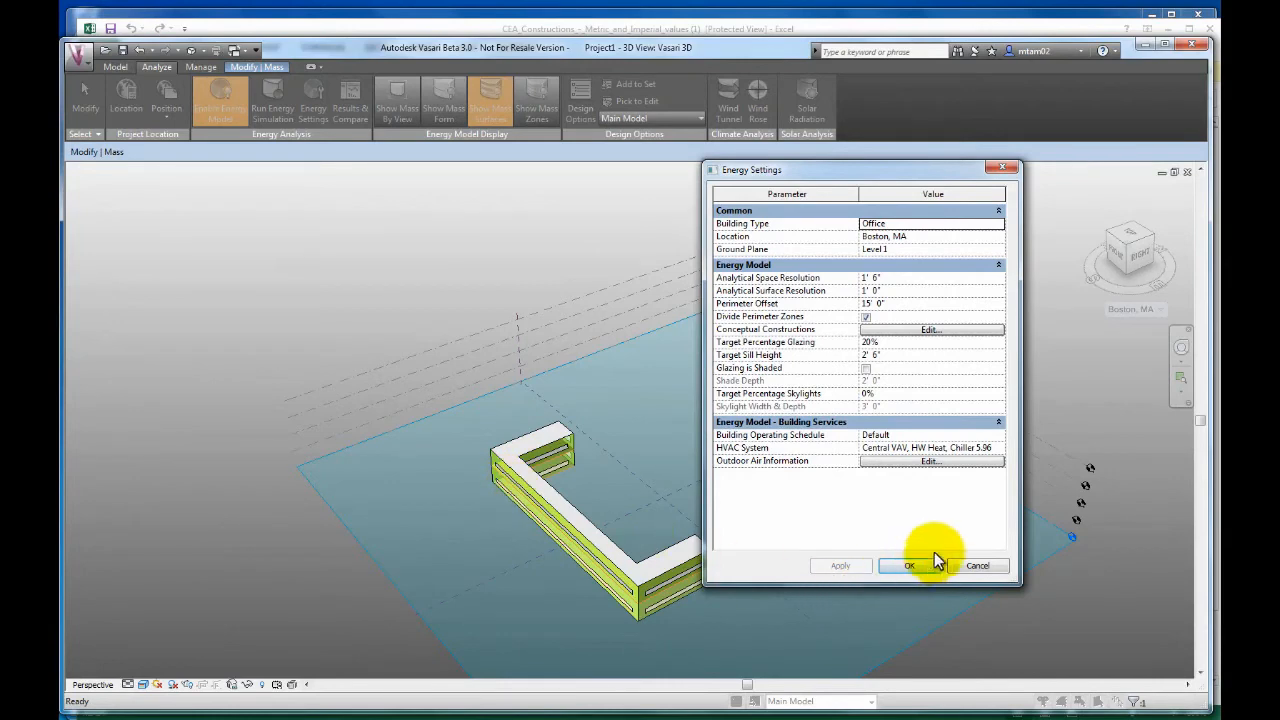
left_click(910, 566)
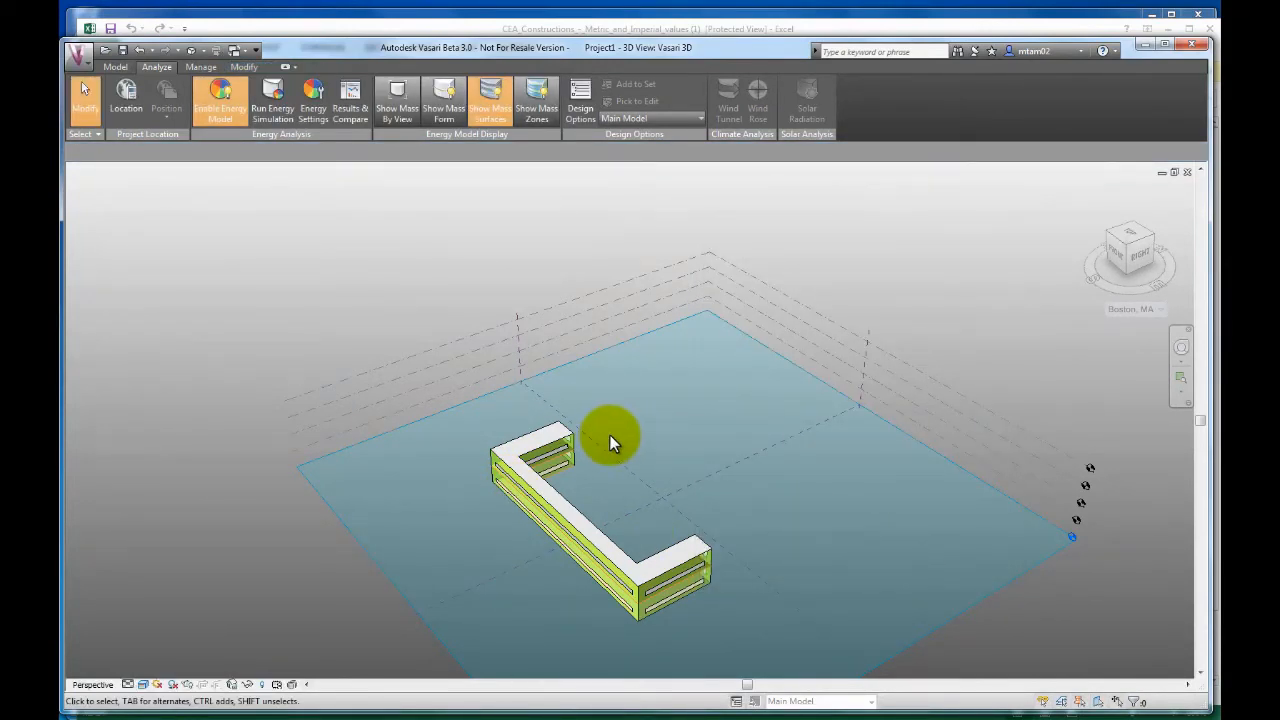
Launch the Run Energy Simulation command and sign in with the Autodesk ID and account password
left_click(274, 93)
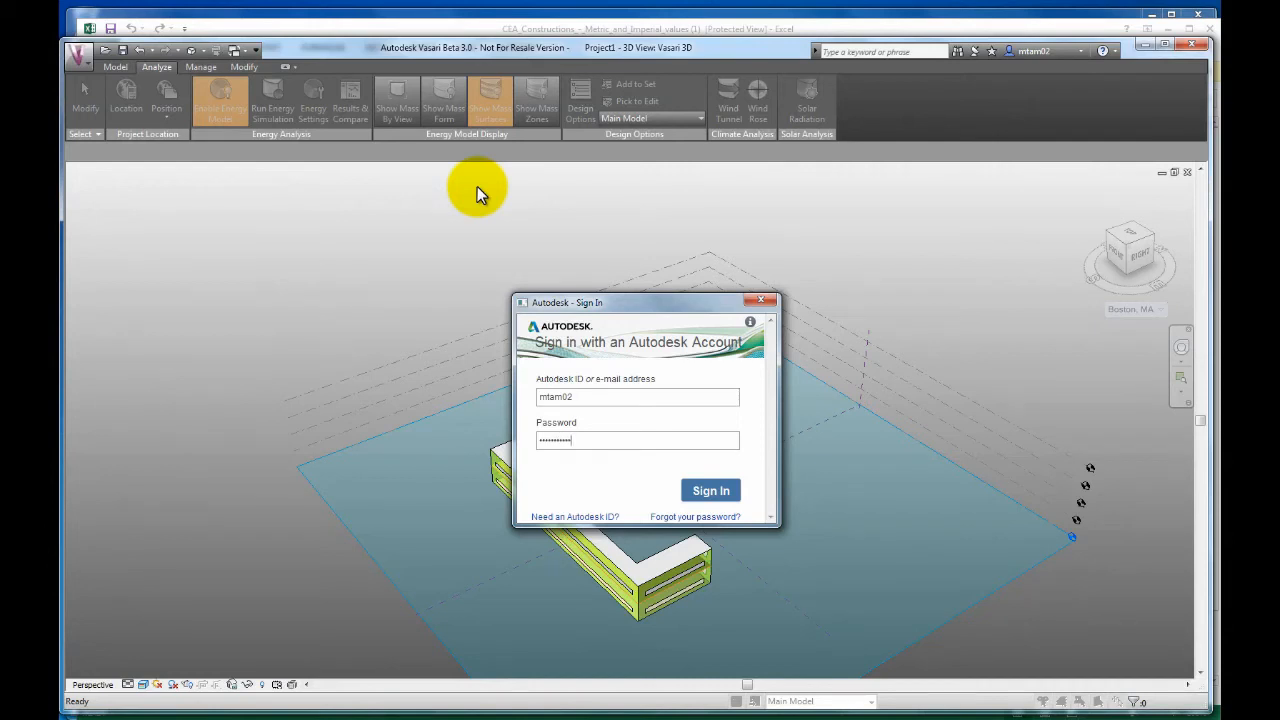
left_click(711, 490)
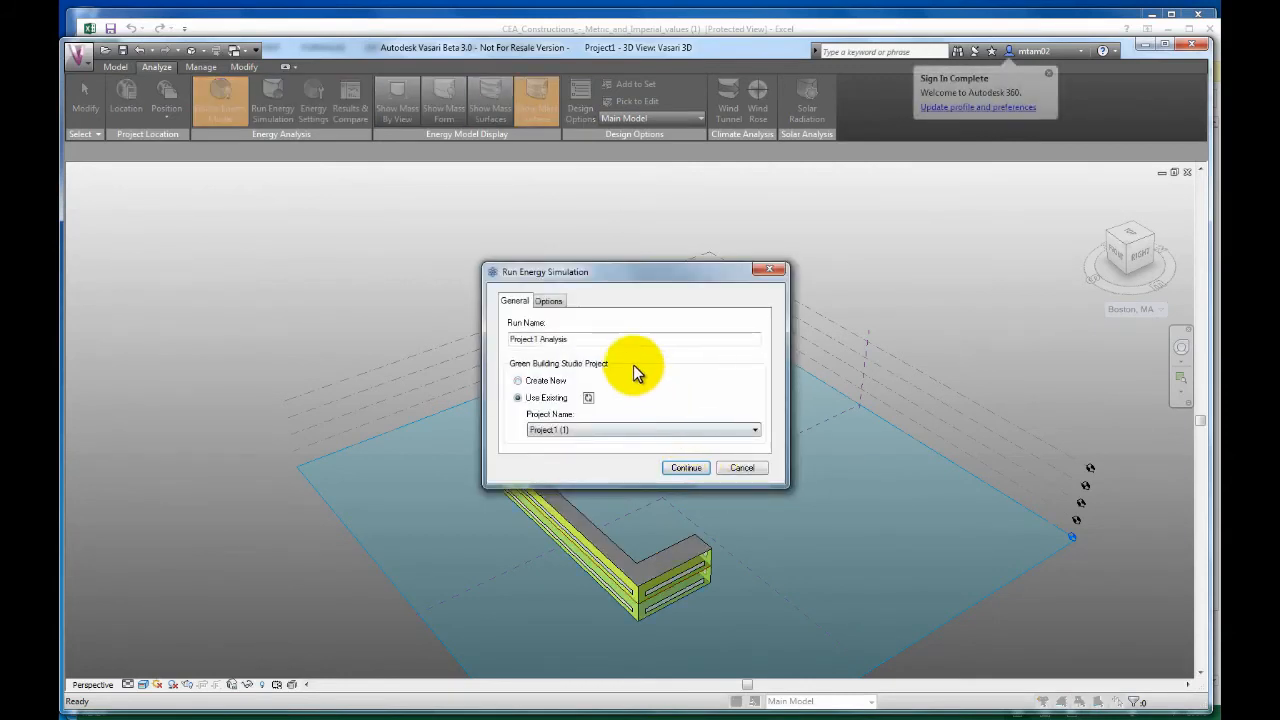
Compare the existing Green Building Studio projects with the new-project option and choose to create a new project for the run
left_click(517, 380)
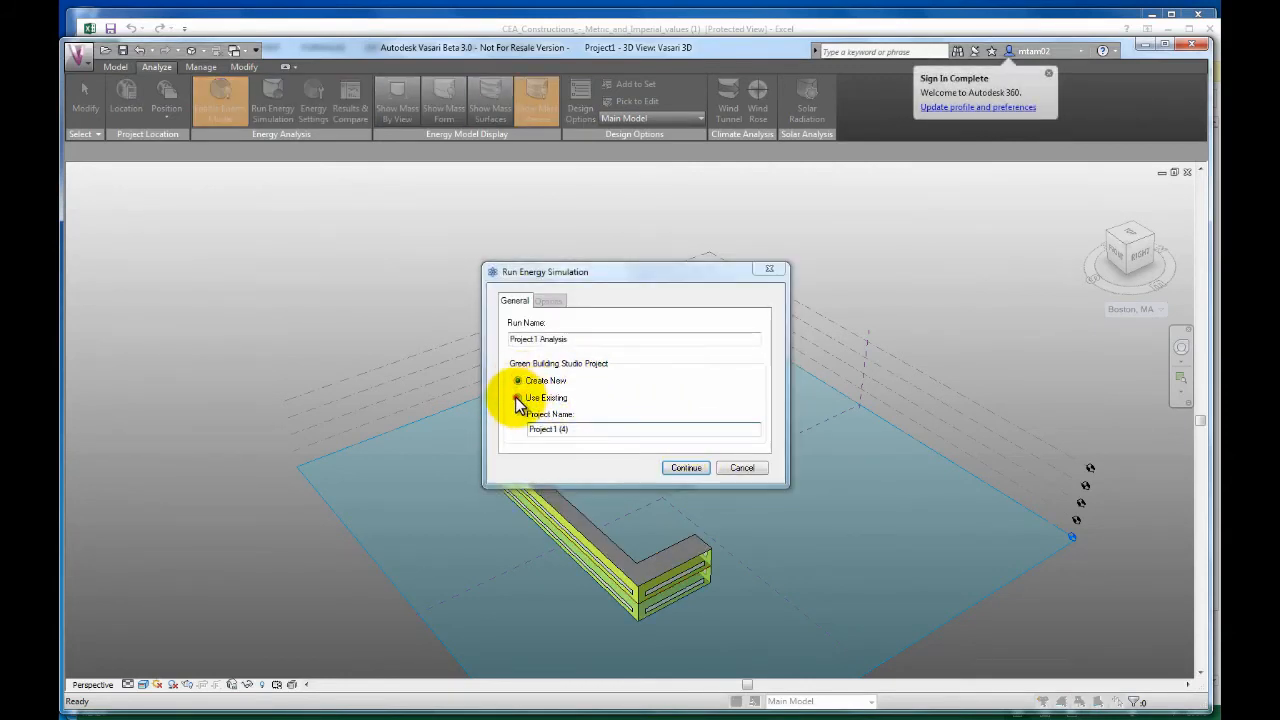
left_click(517, 398)
left_click(567, 430)
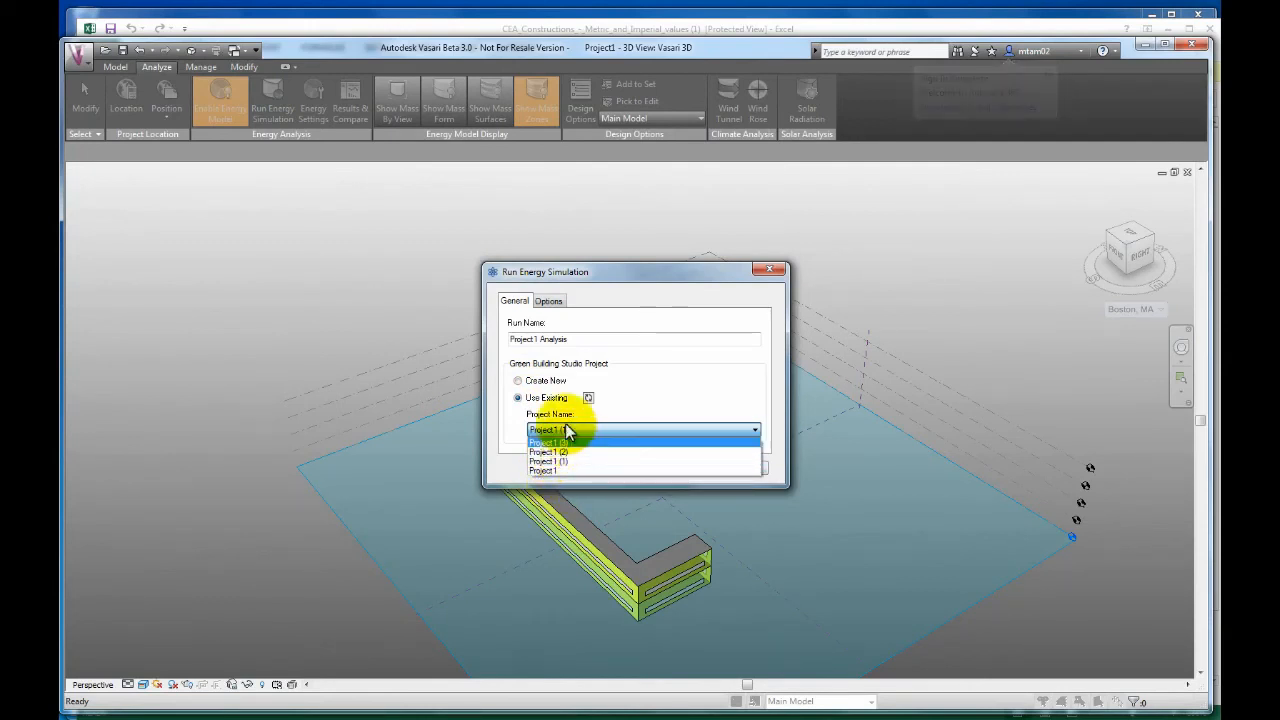
left_click(517, 381)
left_click(517, 380)
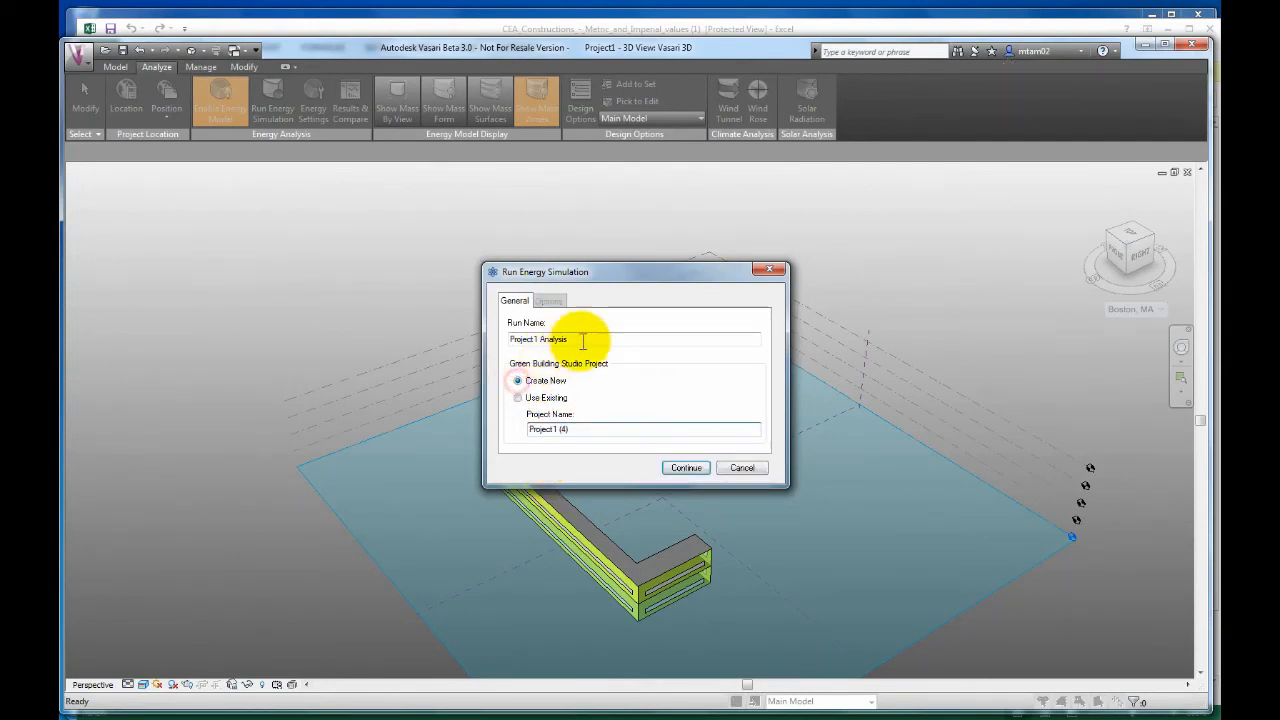
Name the run Project2 Analysis and submit the energy simulation
left_click_drag(583, 341, 470, 343)
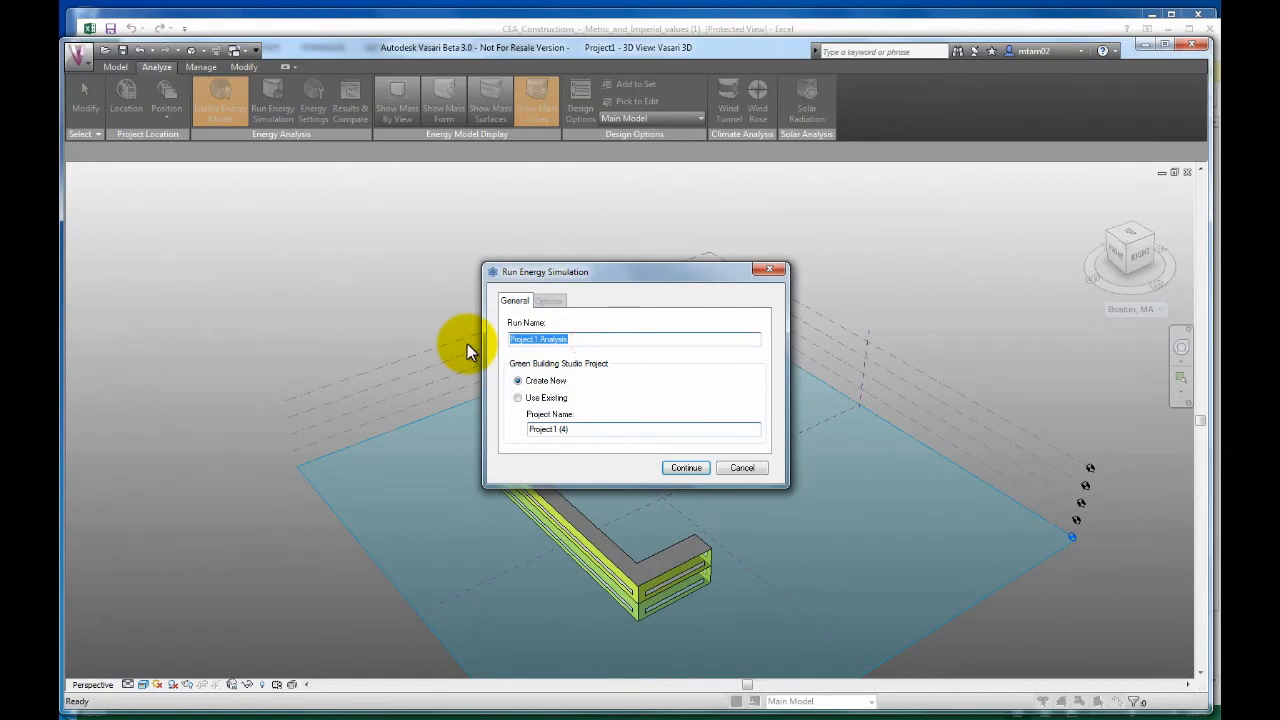
left_click(535, 339)
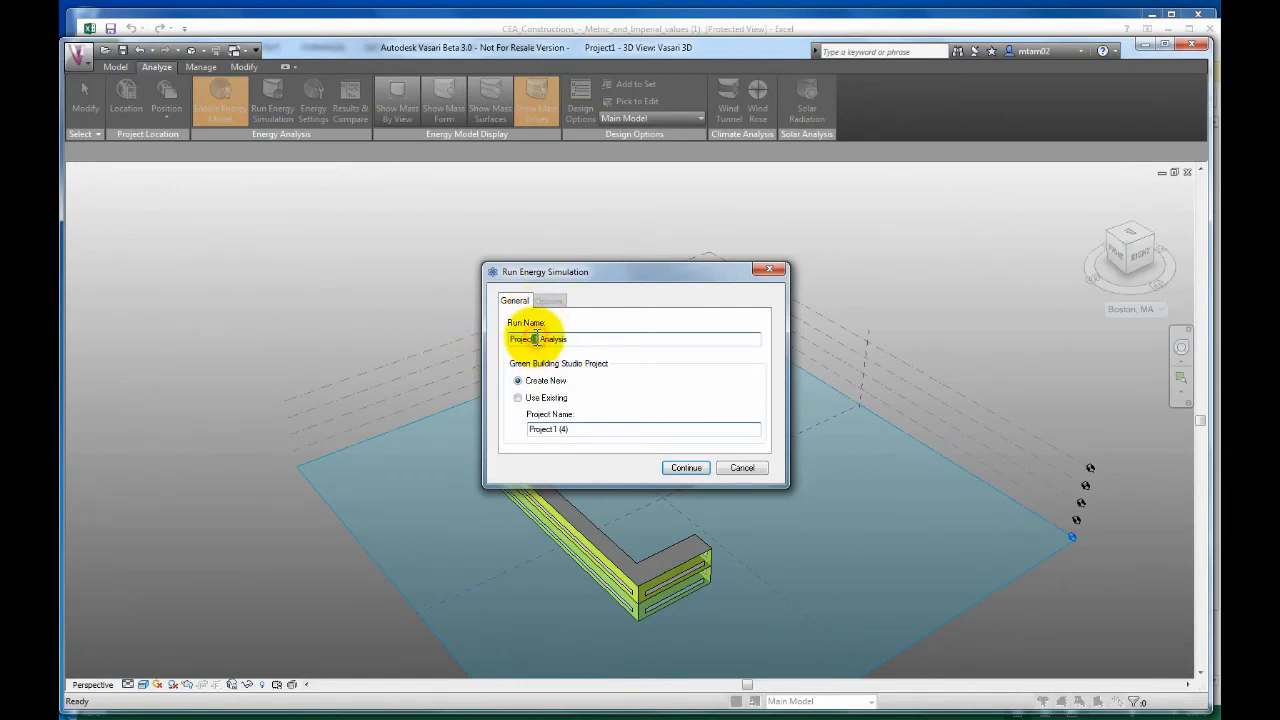
left_click(688, 468)
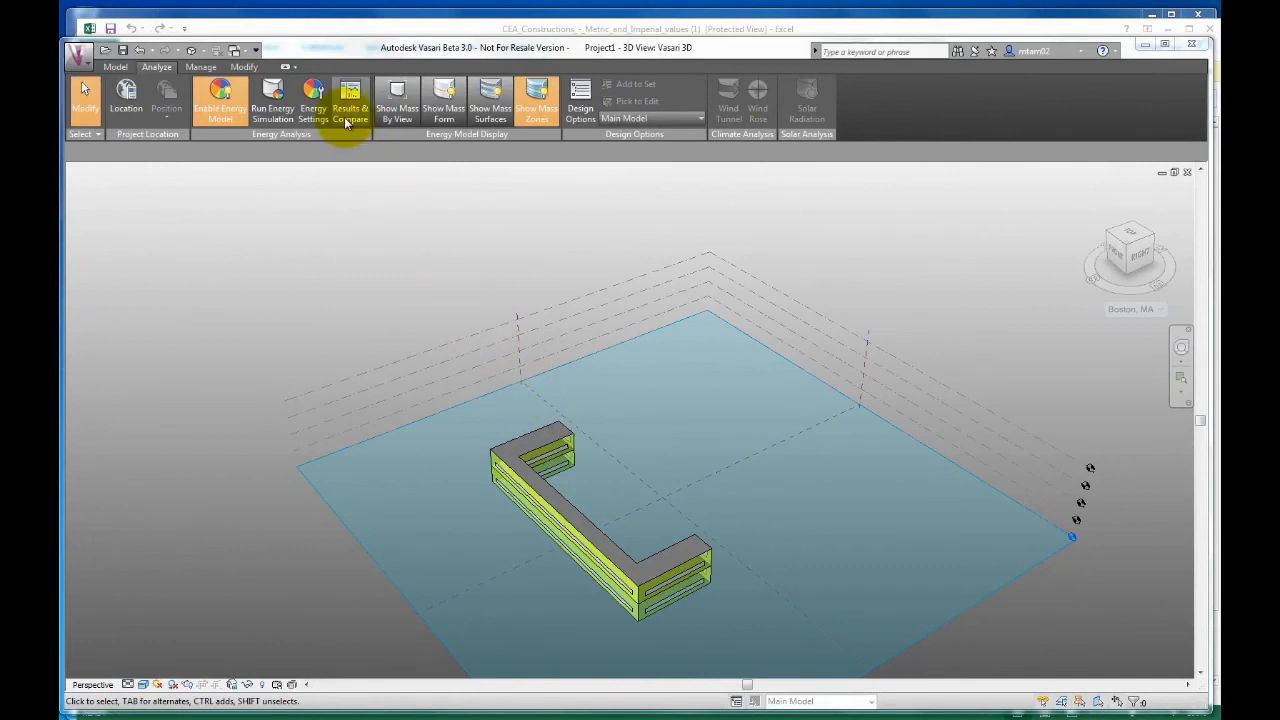
Open the Project2 Analysis results and examine the building performance factors, energy use intensity, life cycle costs and carbon emissions
left_click(350, 91)
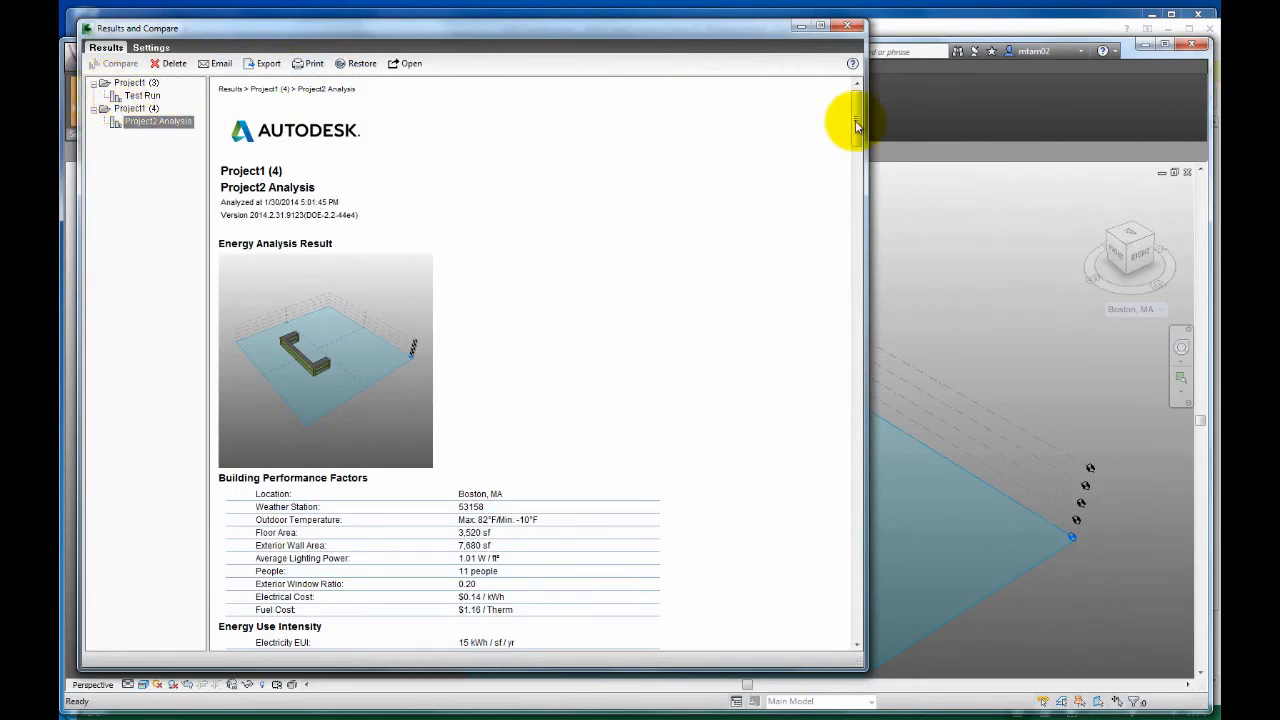
left_click_drag(855, 120, 855, 162)
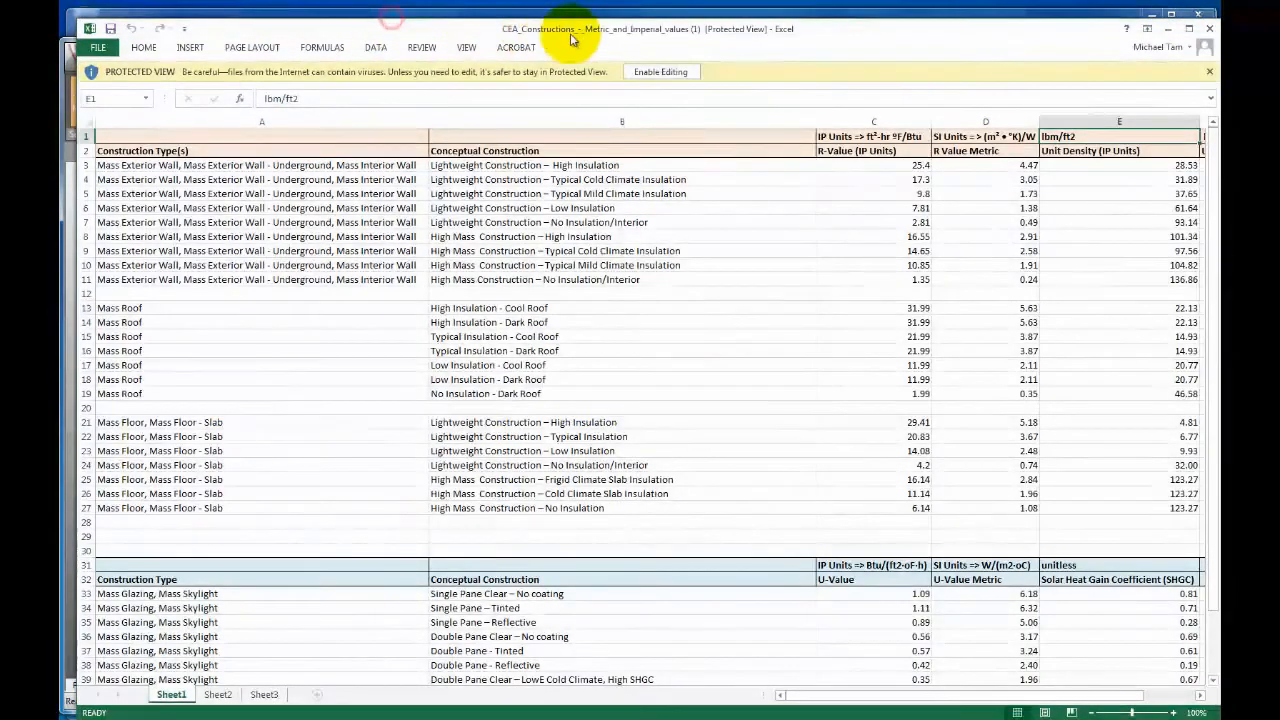
left_click(443, 718)
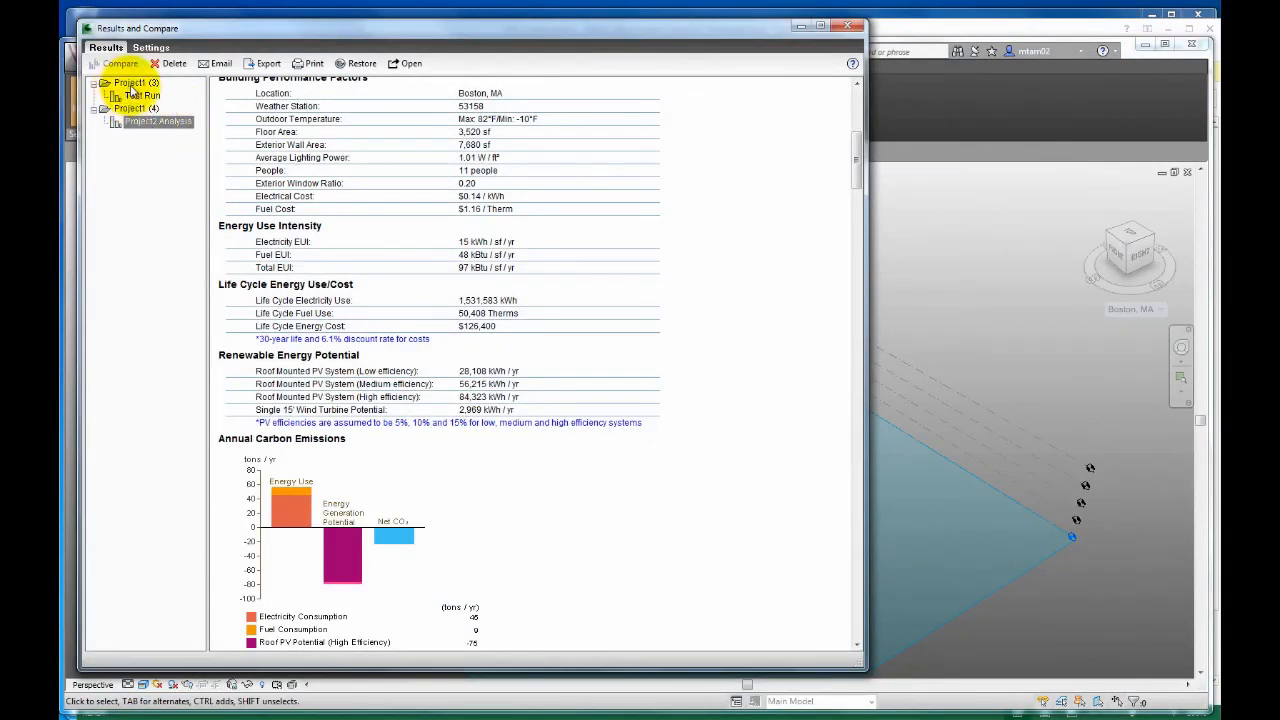
mouse_move(851, 163)
left_mouse_down()
mouse_move(857, 109)
mouse_move(855, 158)
left_mouse_up()
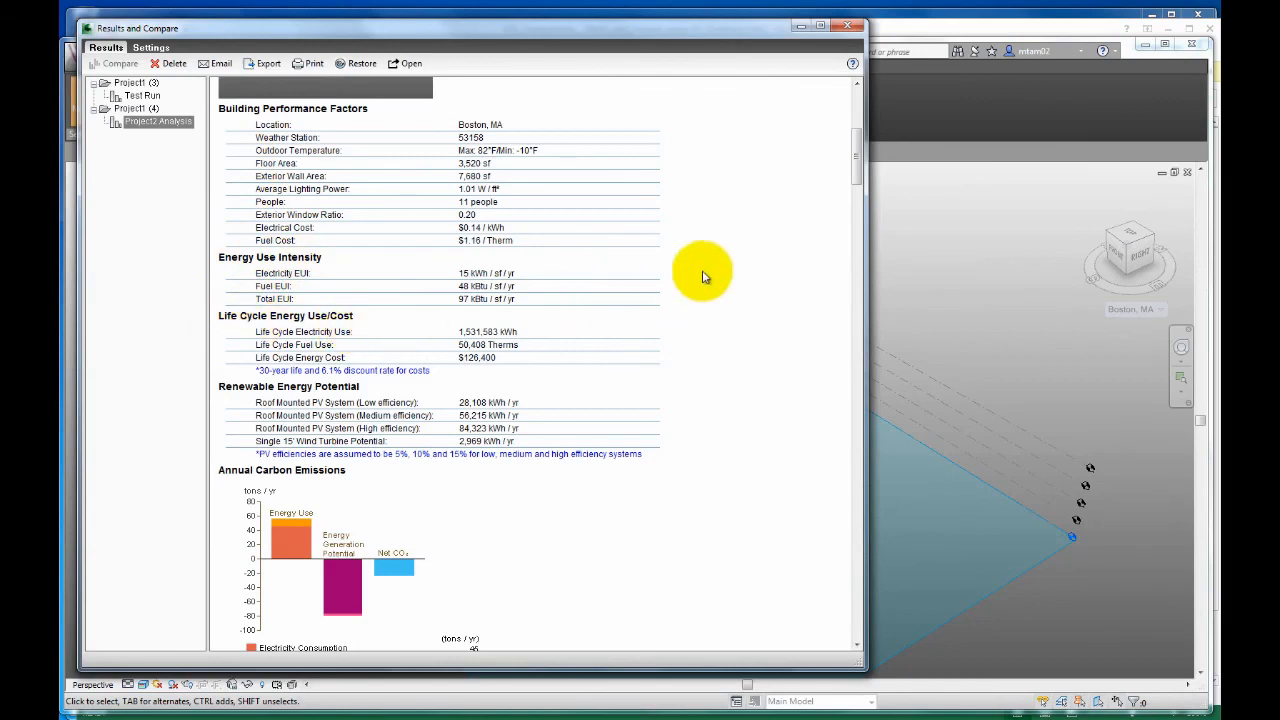
left_click_drag(864, 146, 849, 177)
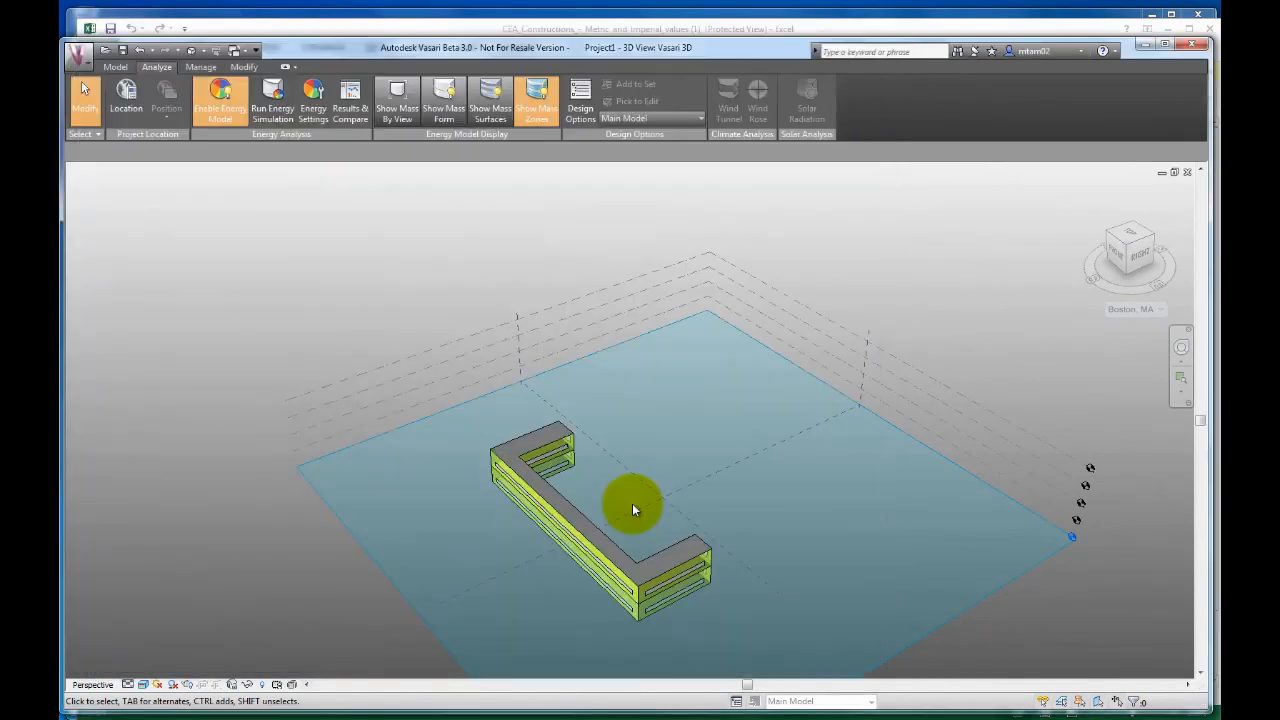